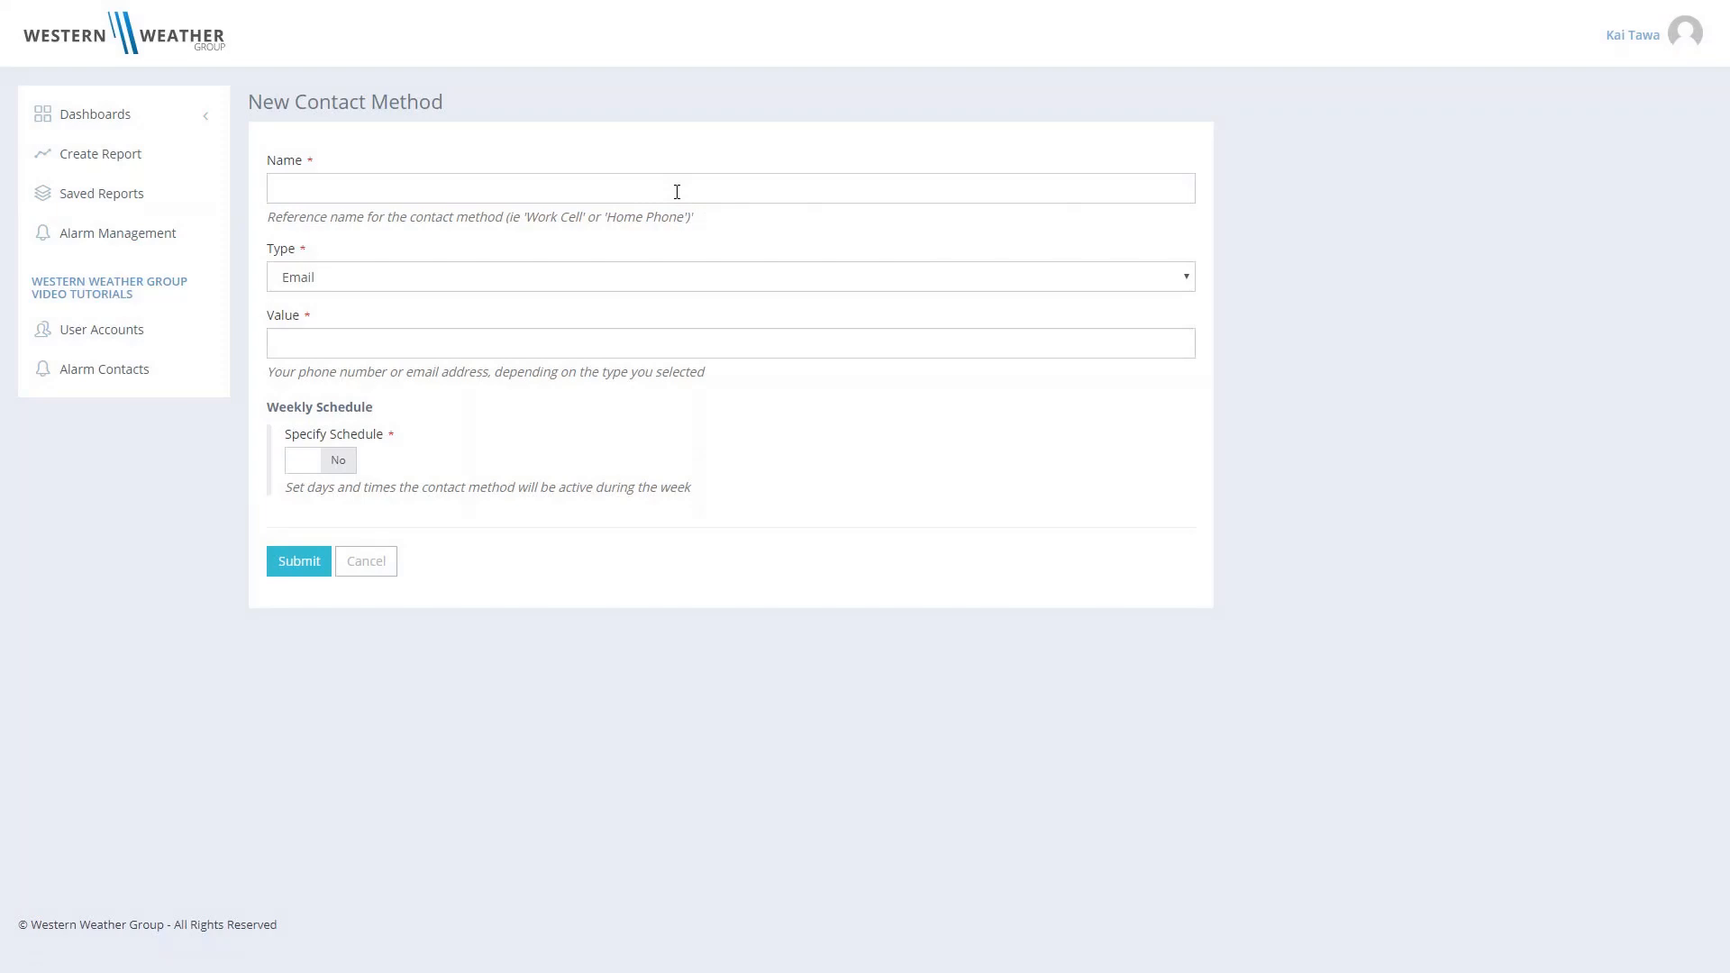
# - Name the new contact method "Work Cell"
pyautogui.click(677, 192)
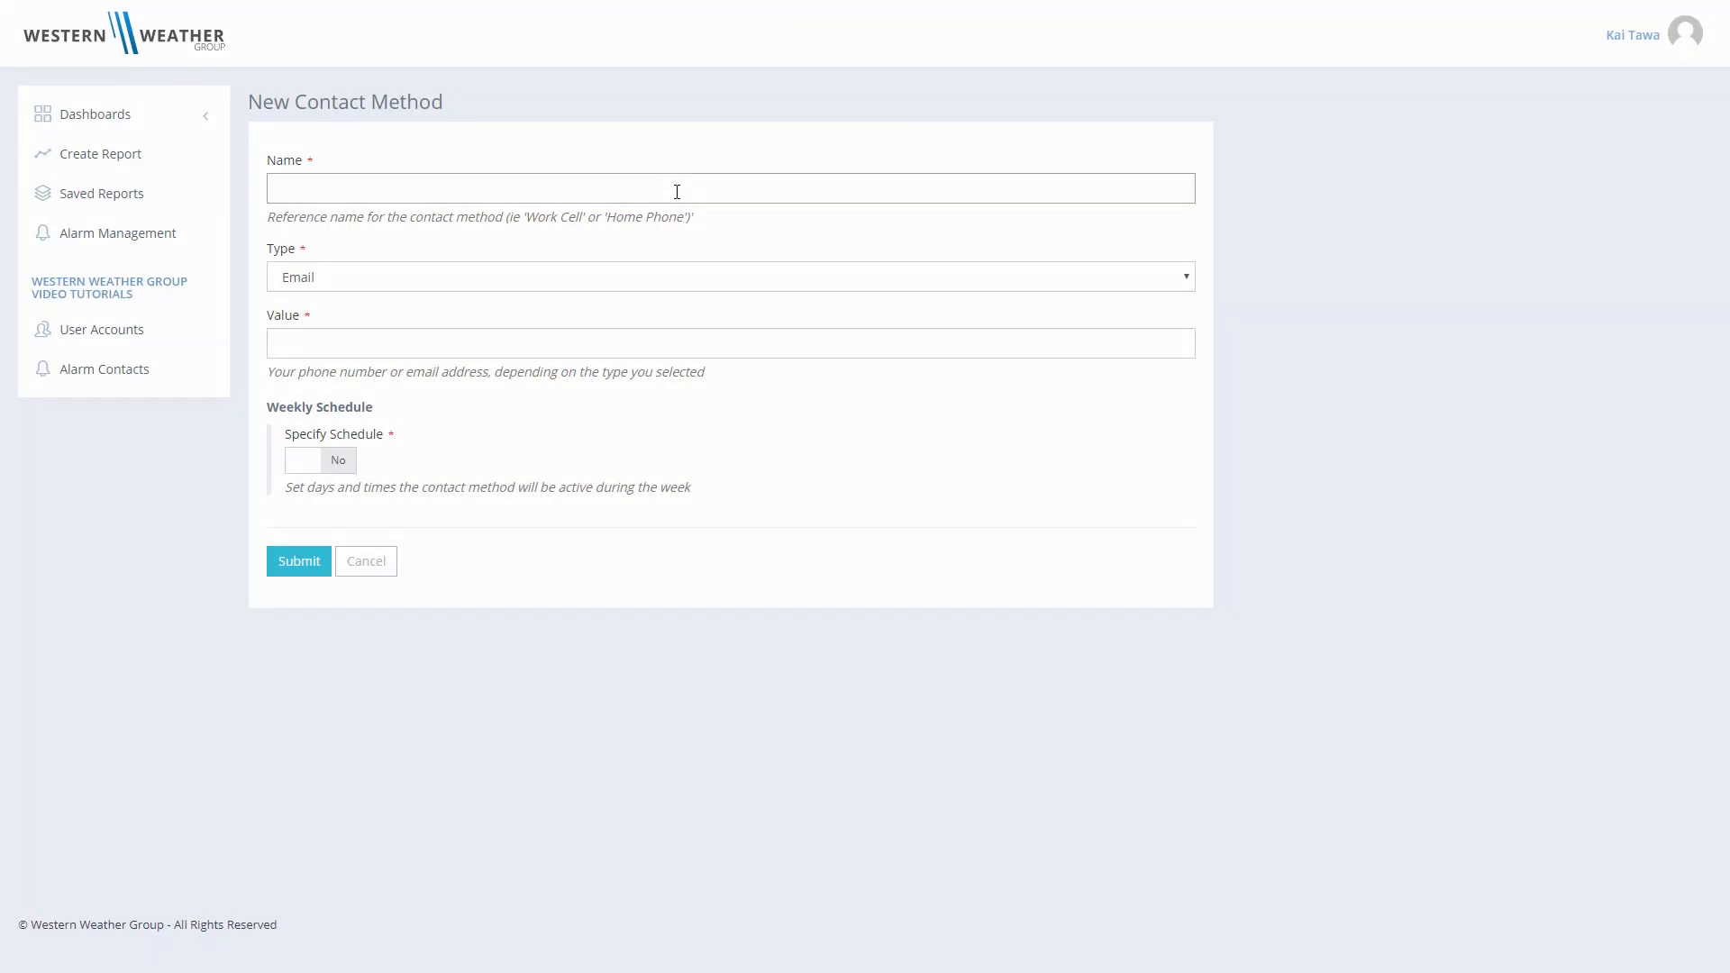
pyautogui.write('Work Cell')
pyautogui.click(671, 230)
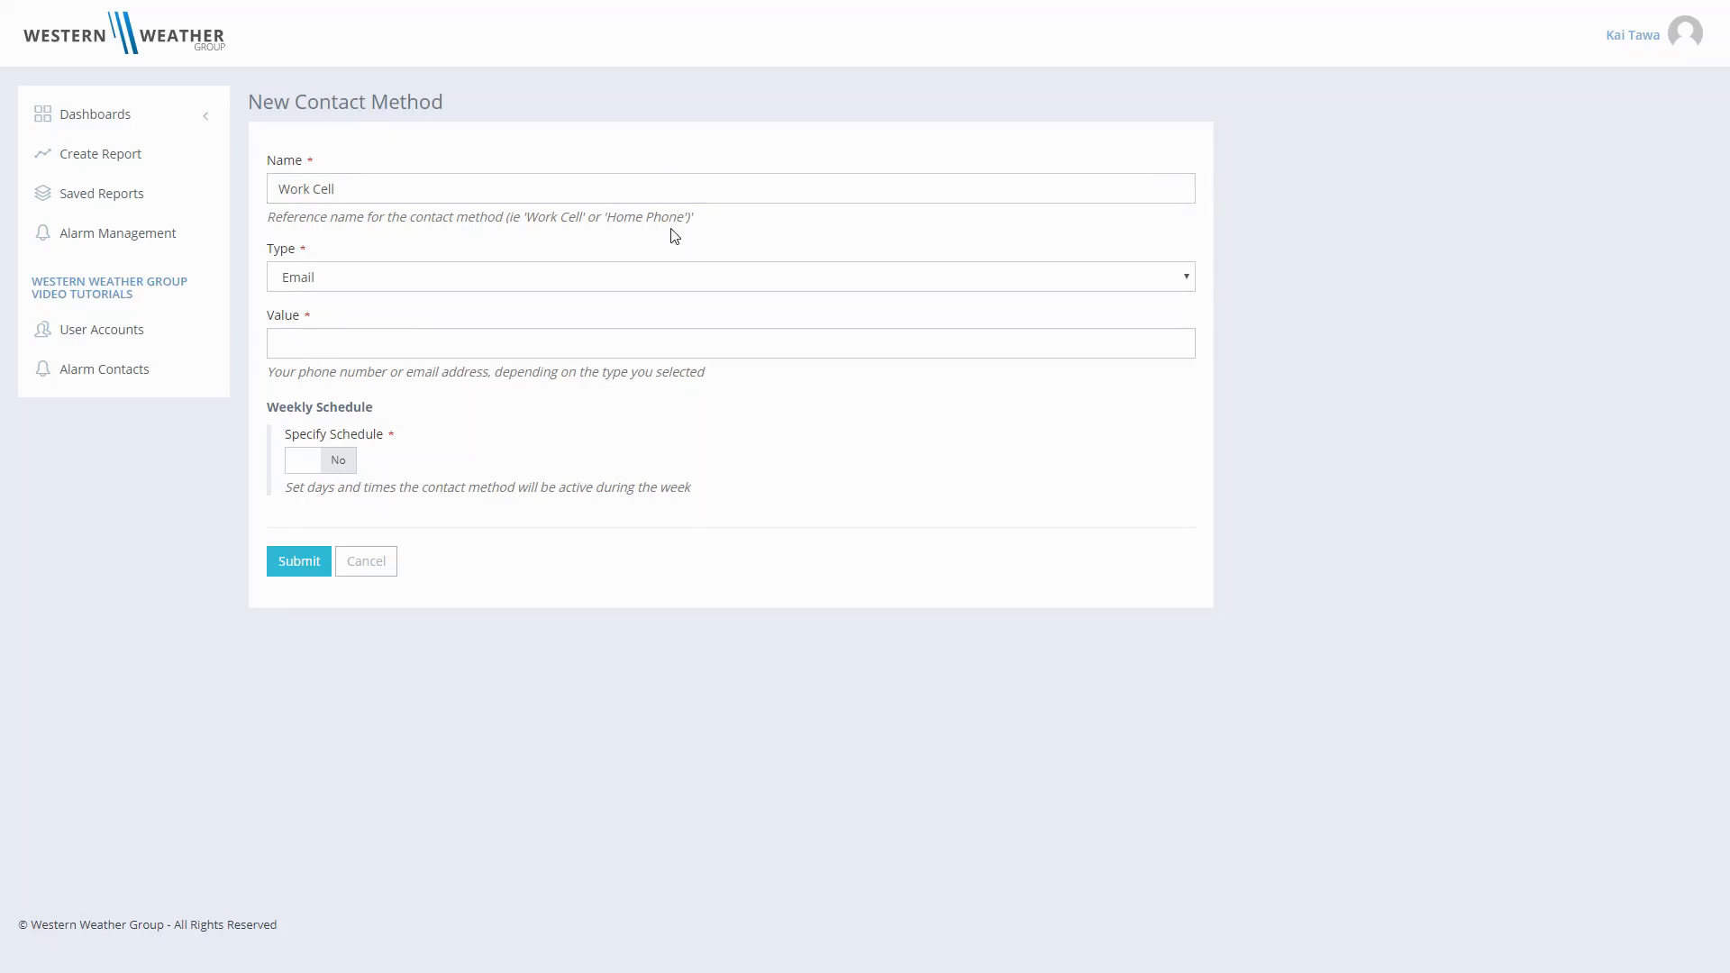
# - Set the contact method type to Phone Call and enter the work cell phone number as its value
pyautogui.click(652, 281)
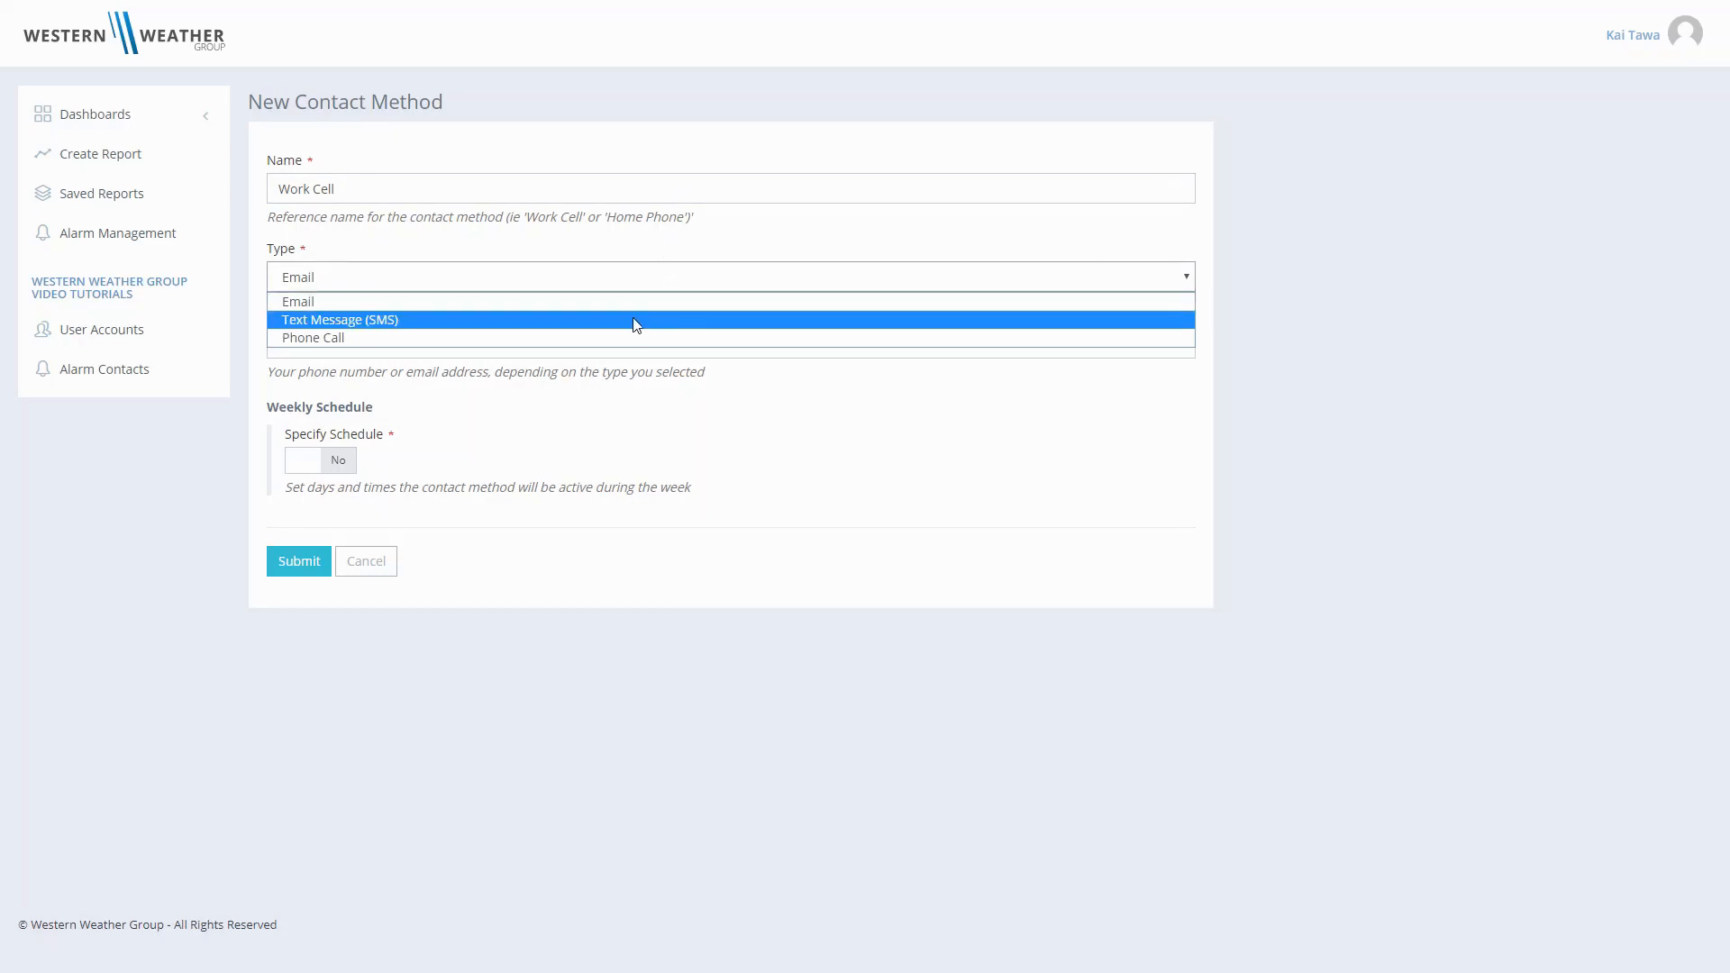
pyautogui.click(634, 341)
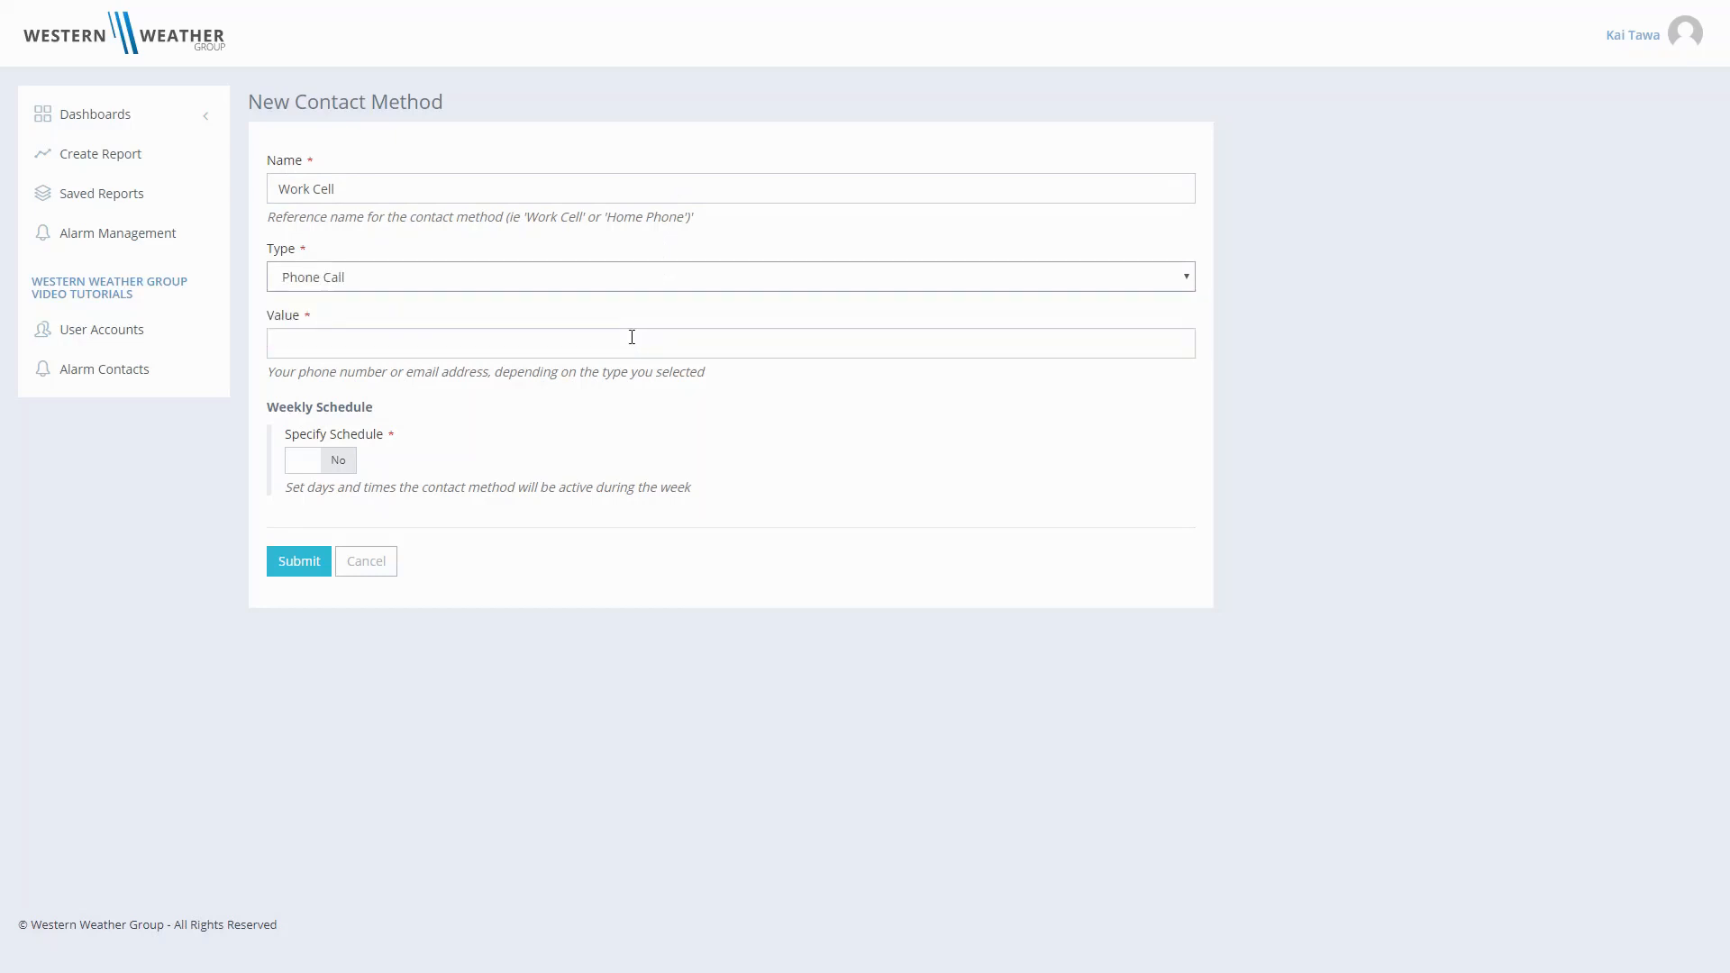
pyautogui.click(624, 343)
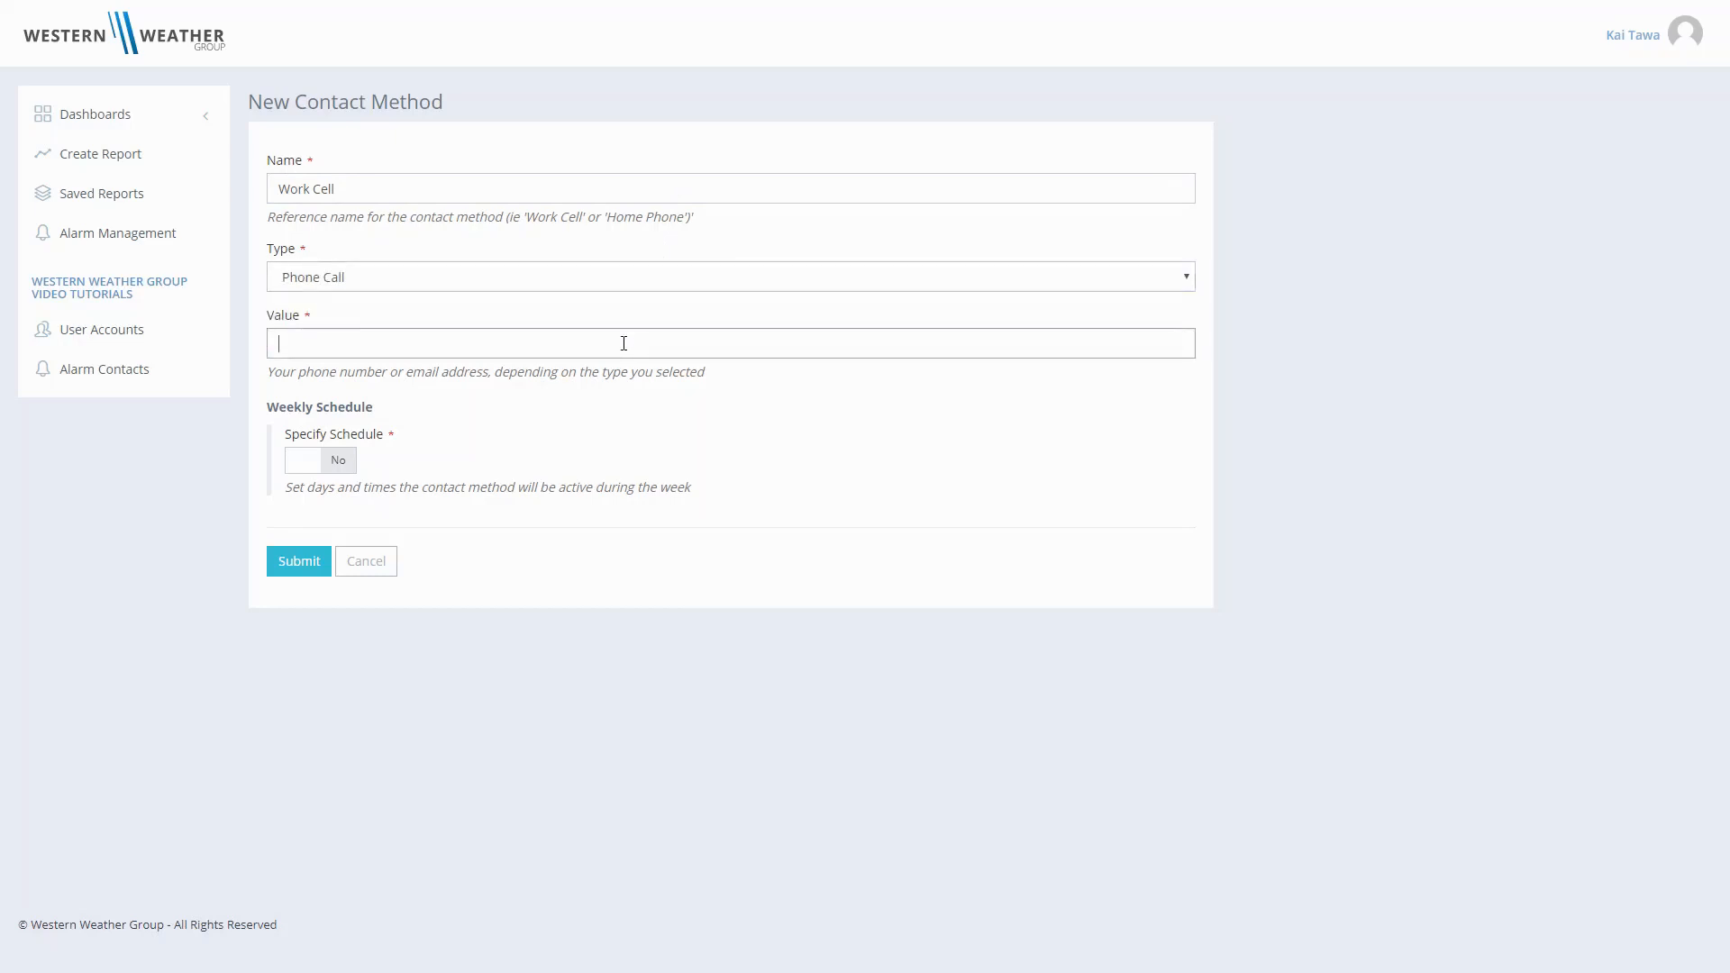
pyautogui.click(338, 460)
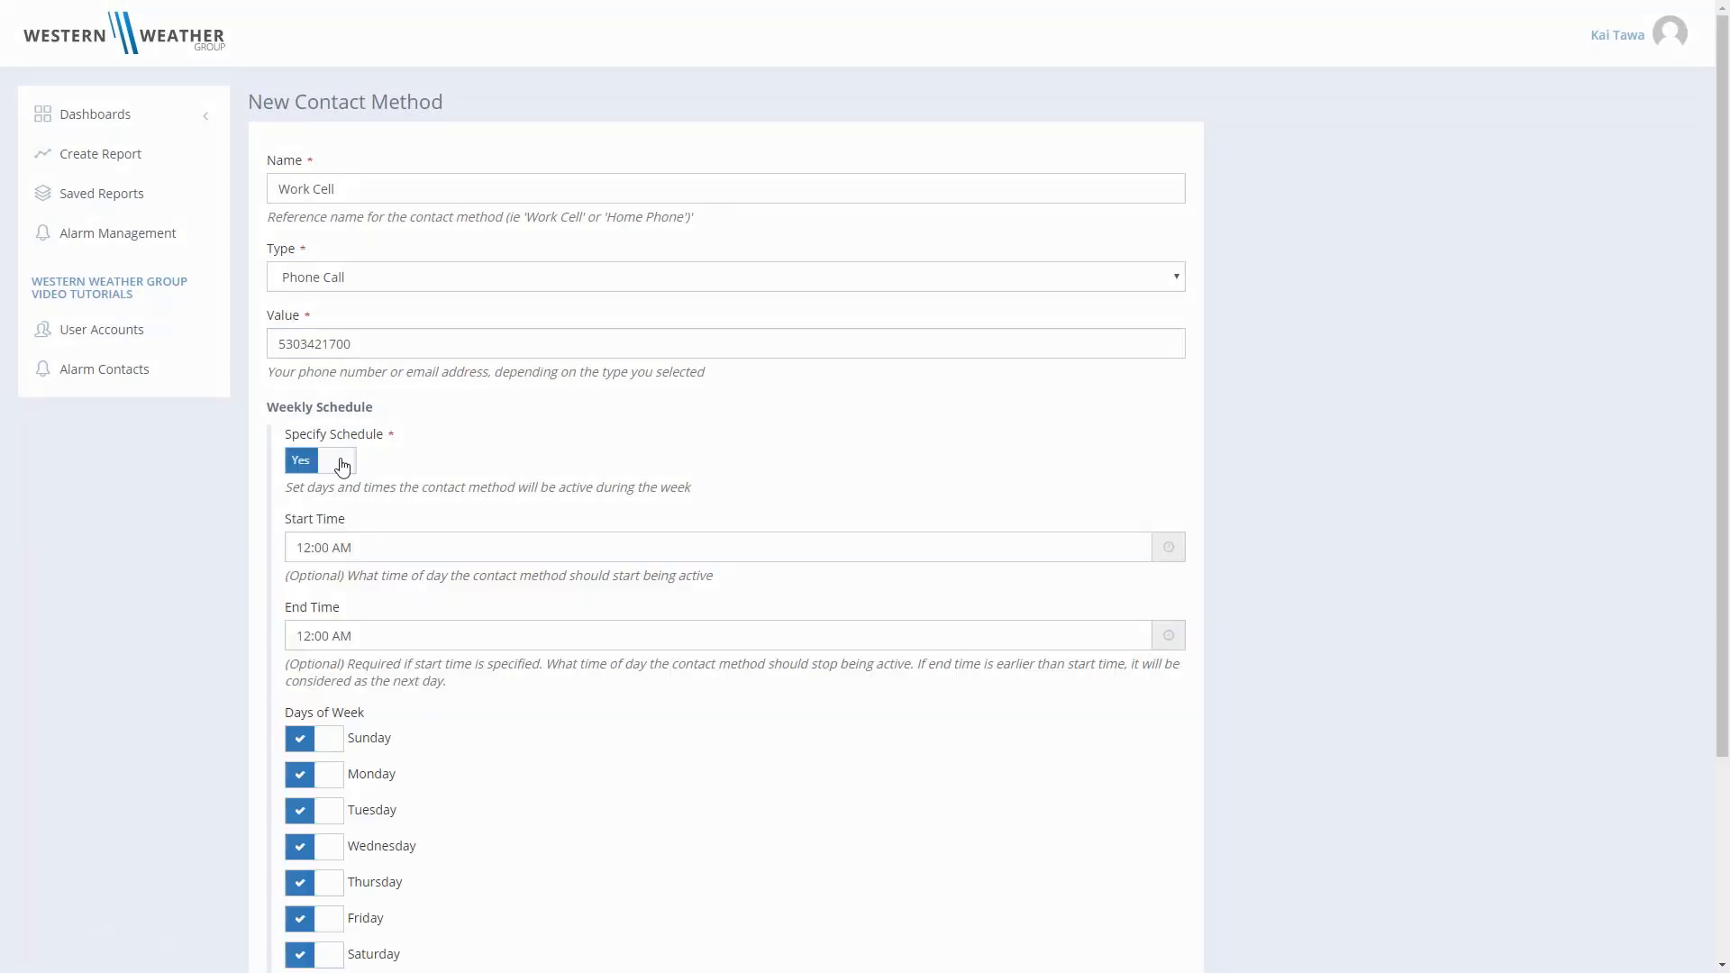
pyautogui.scroll(-3, 342, 466)
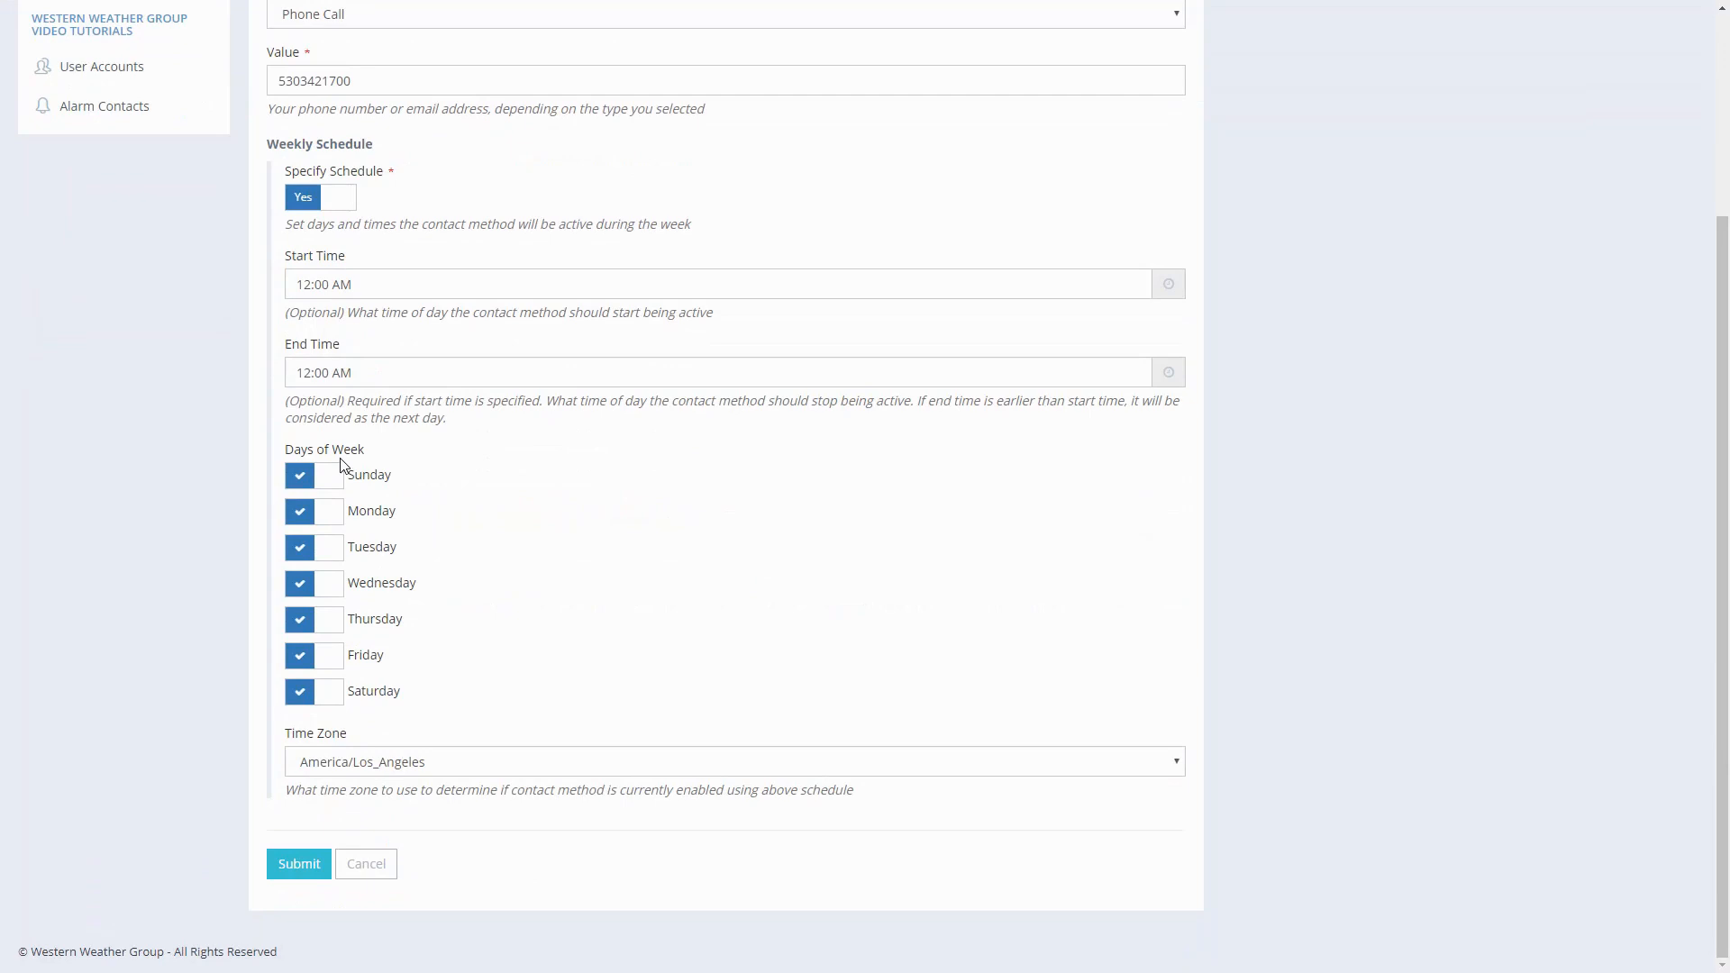
pyautogui.click(315, 205)
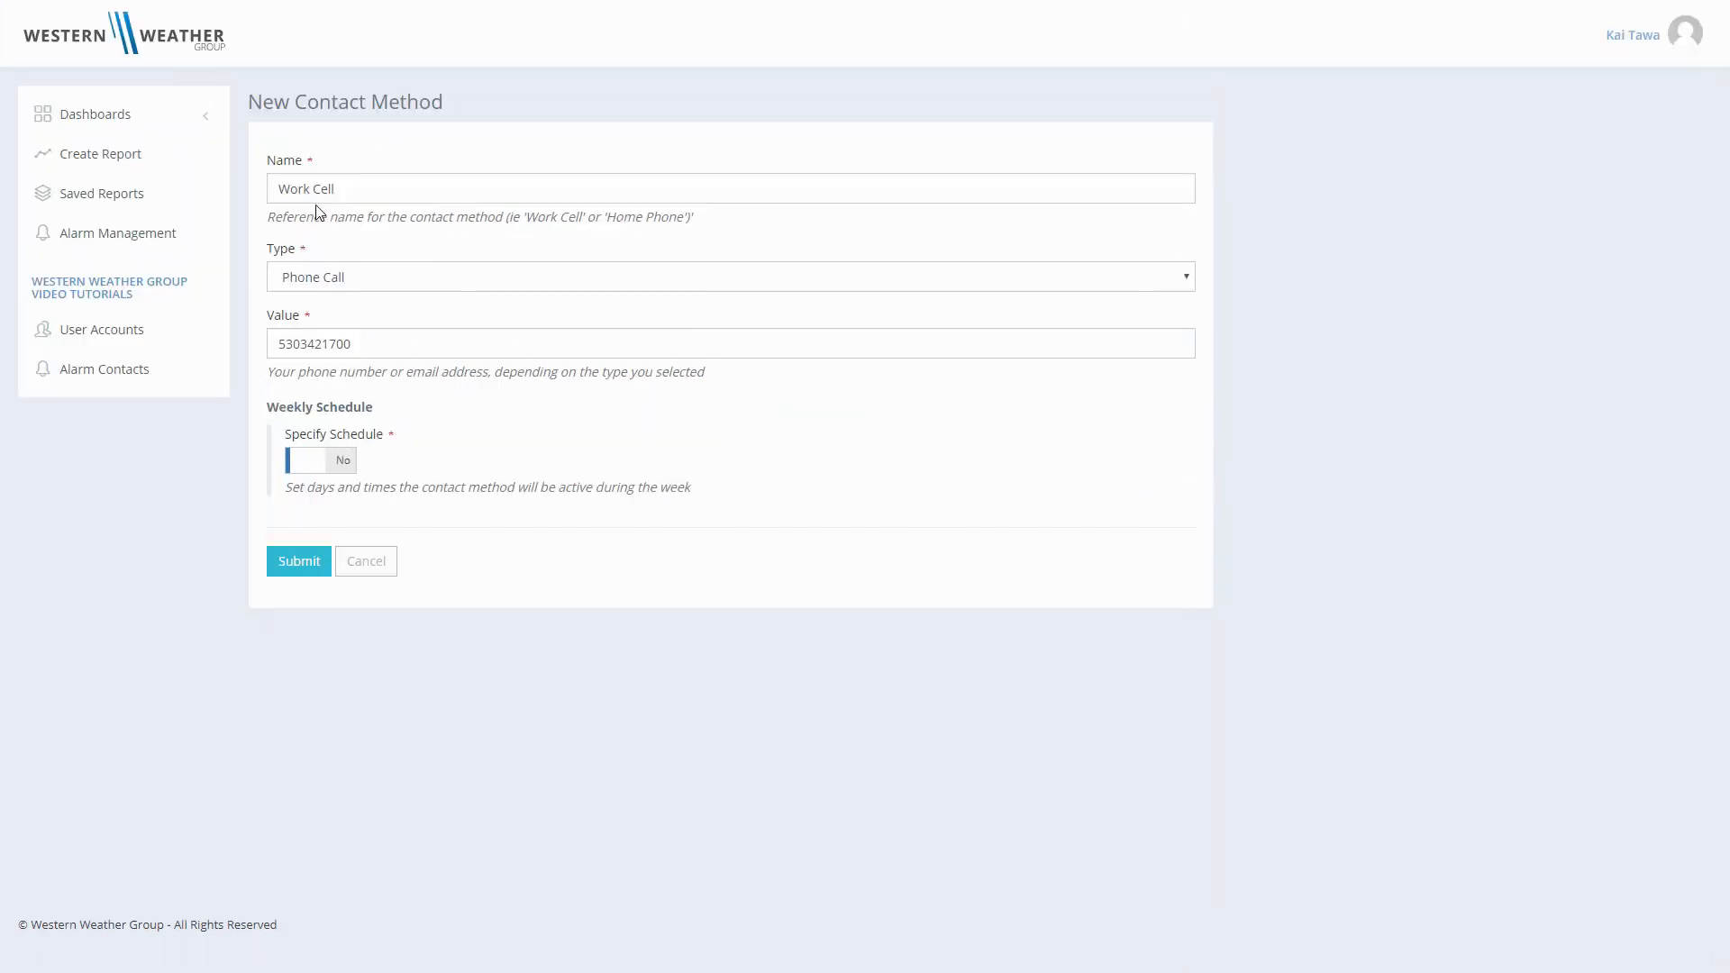
# - Submit the new Work Cell contact method
pyautogui.click(298, 562)
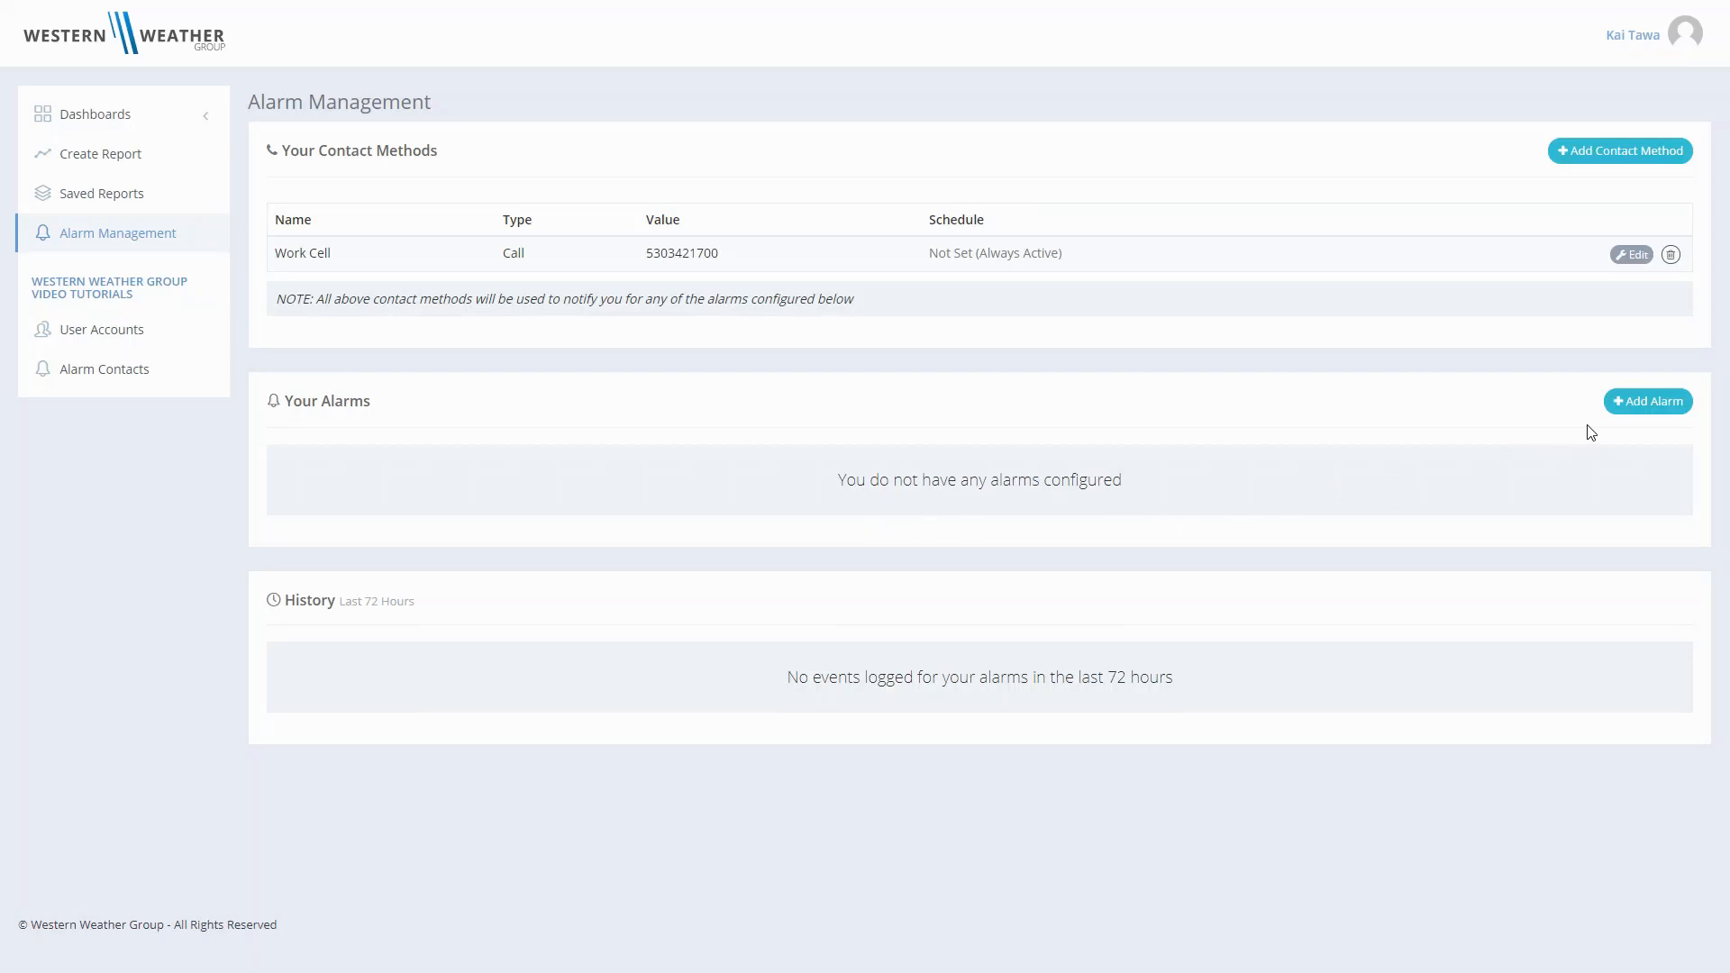
# - Start a new alarm for station WWG using the 15 Minute Data interval
pyautogui.click(1643, 411)
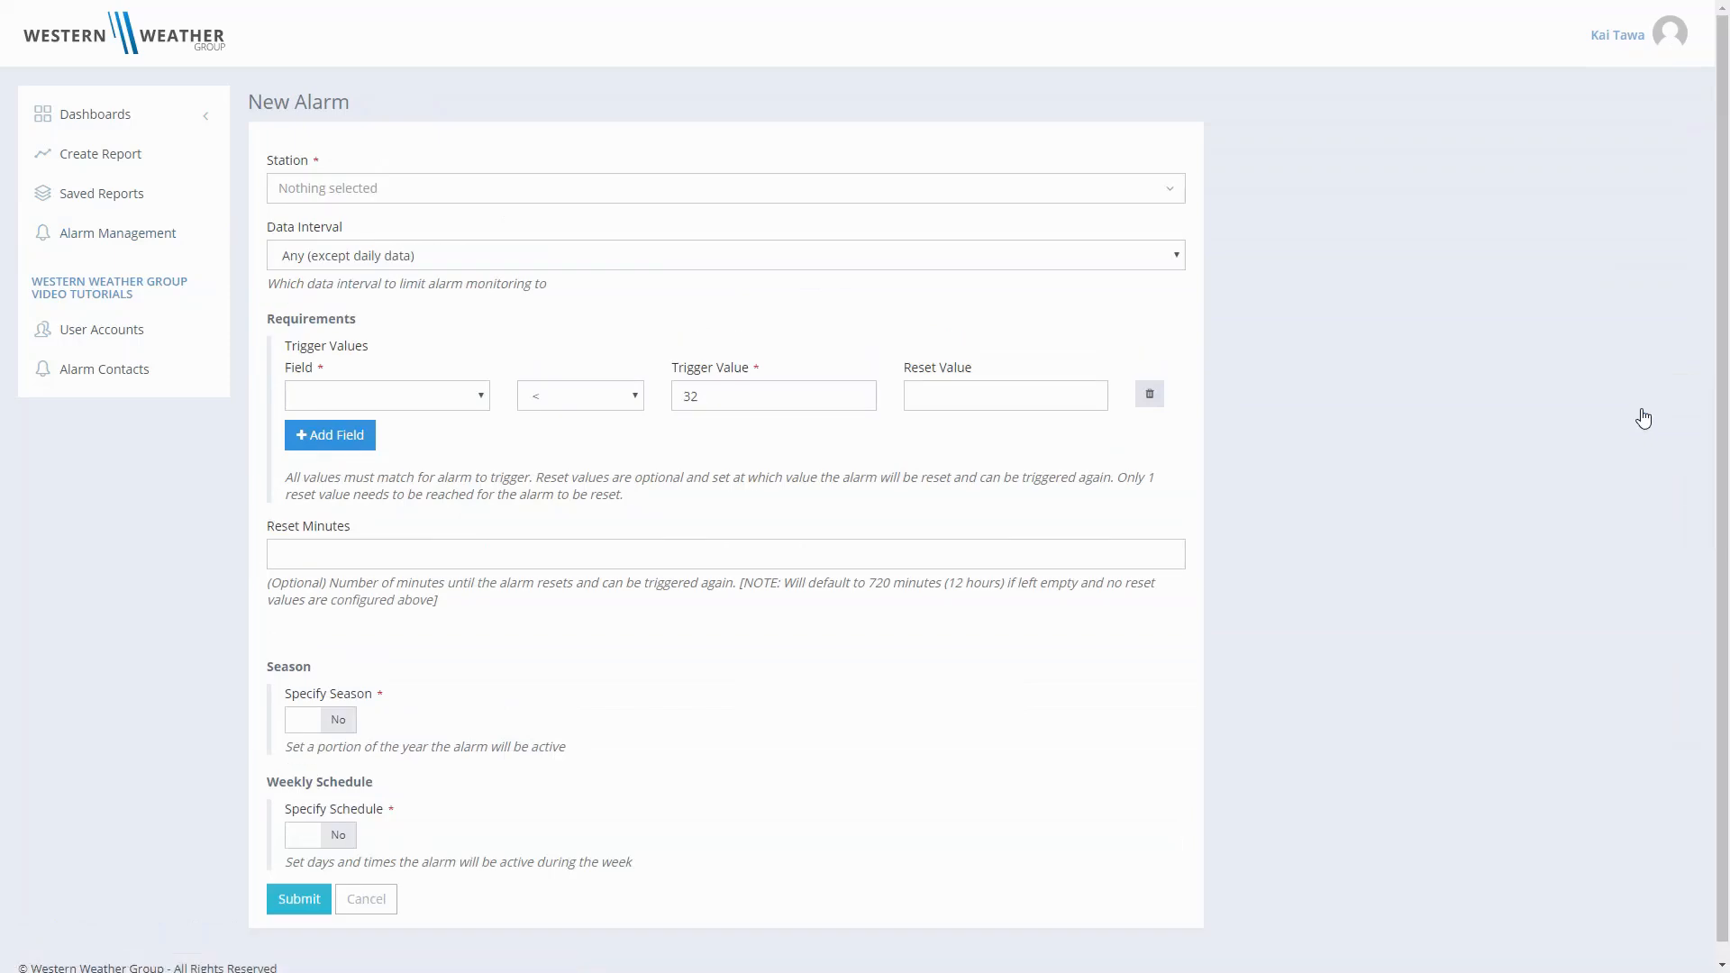
pyautogui.click(521, 196)
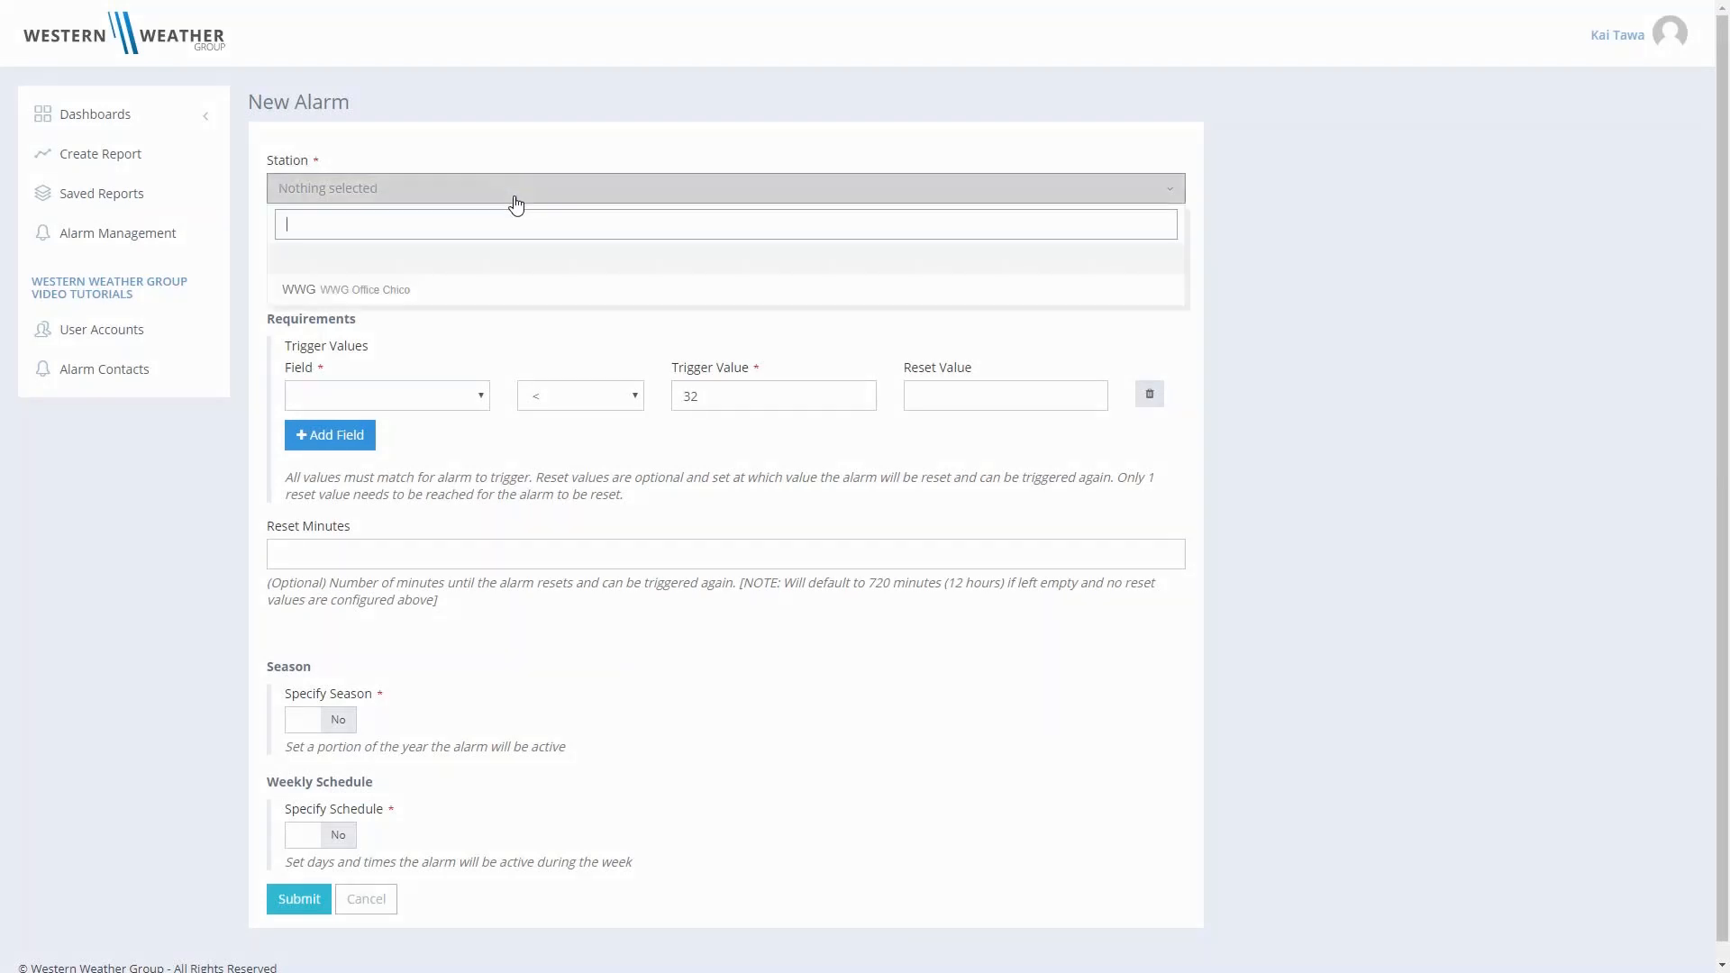
pyautogui.write('wwg')
pyautogui.click(441, 260)
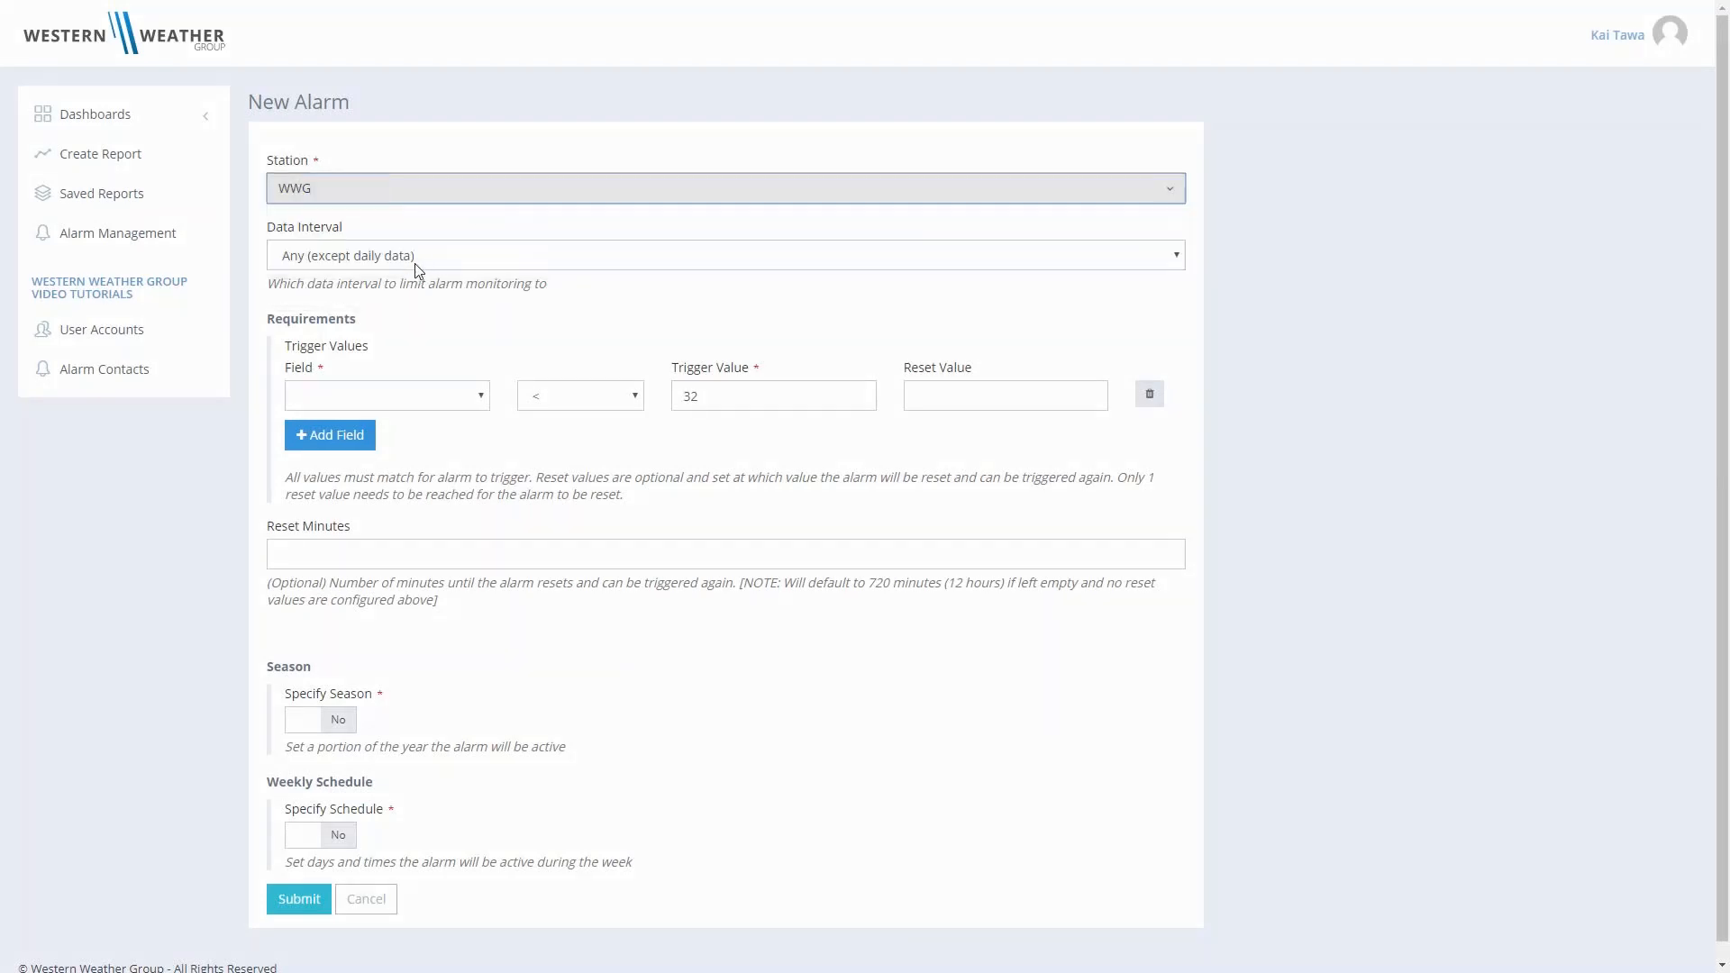
pyautogui.click(508, 260)
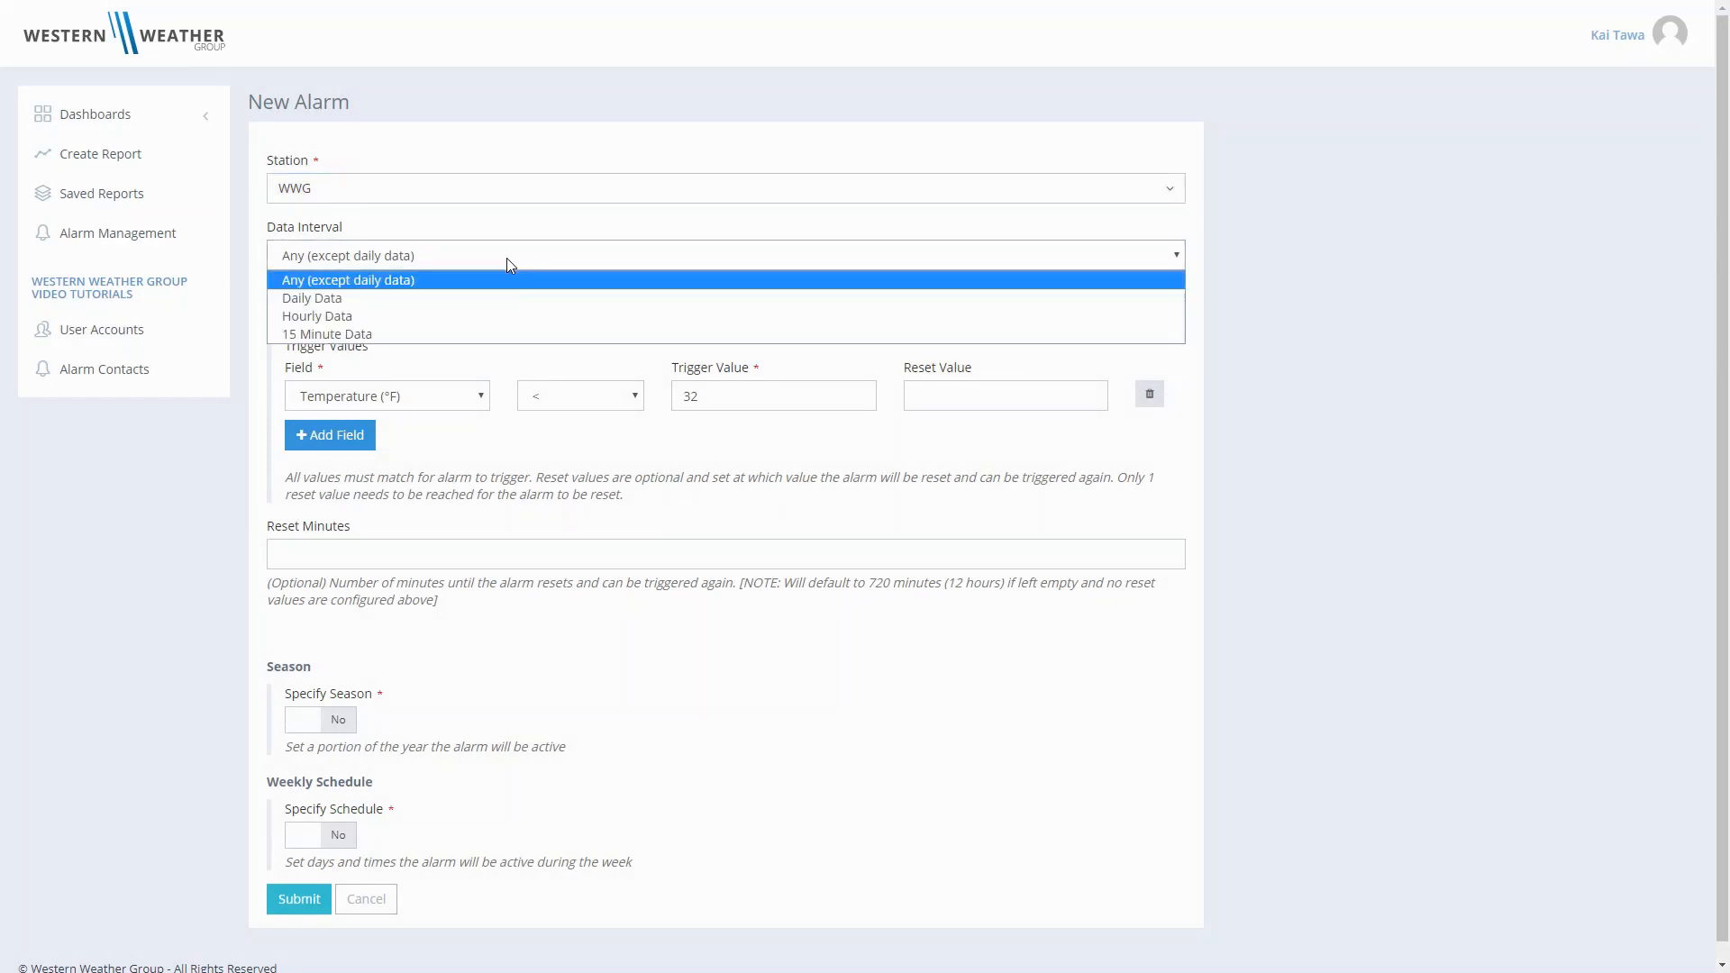
pyautogui.click(473, 333)
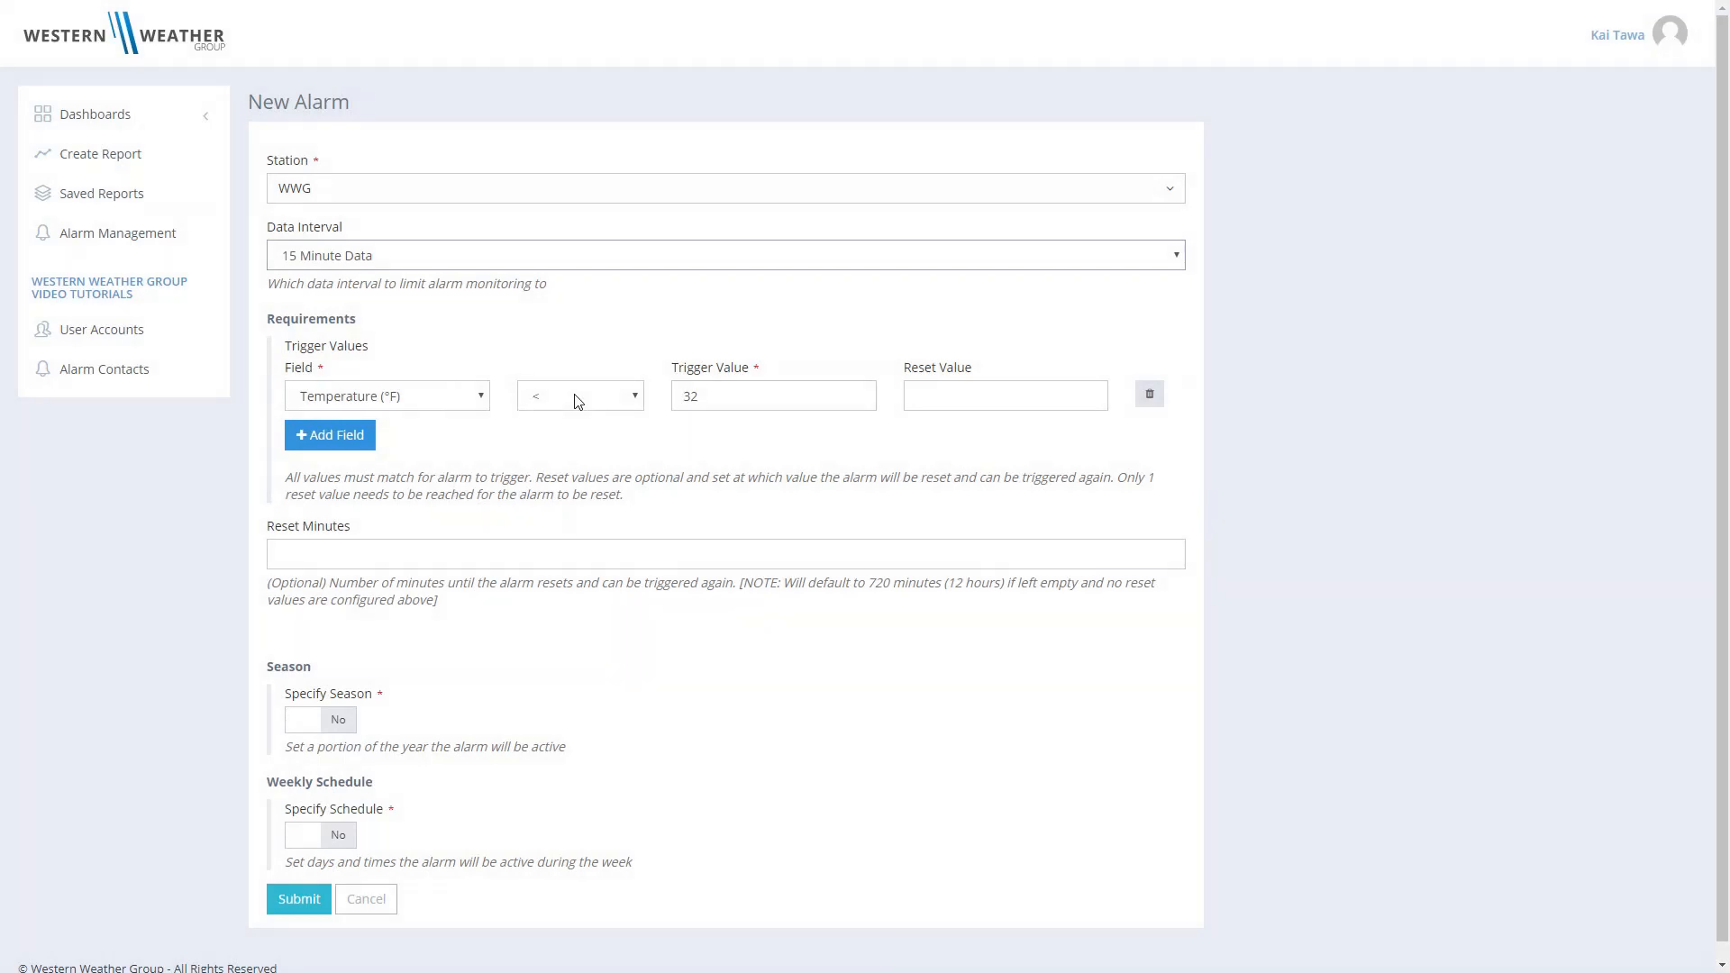
# - Set the temperature trigger value to 34
pyautogui.click(742, 399)
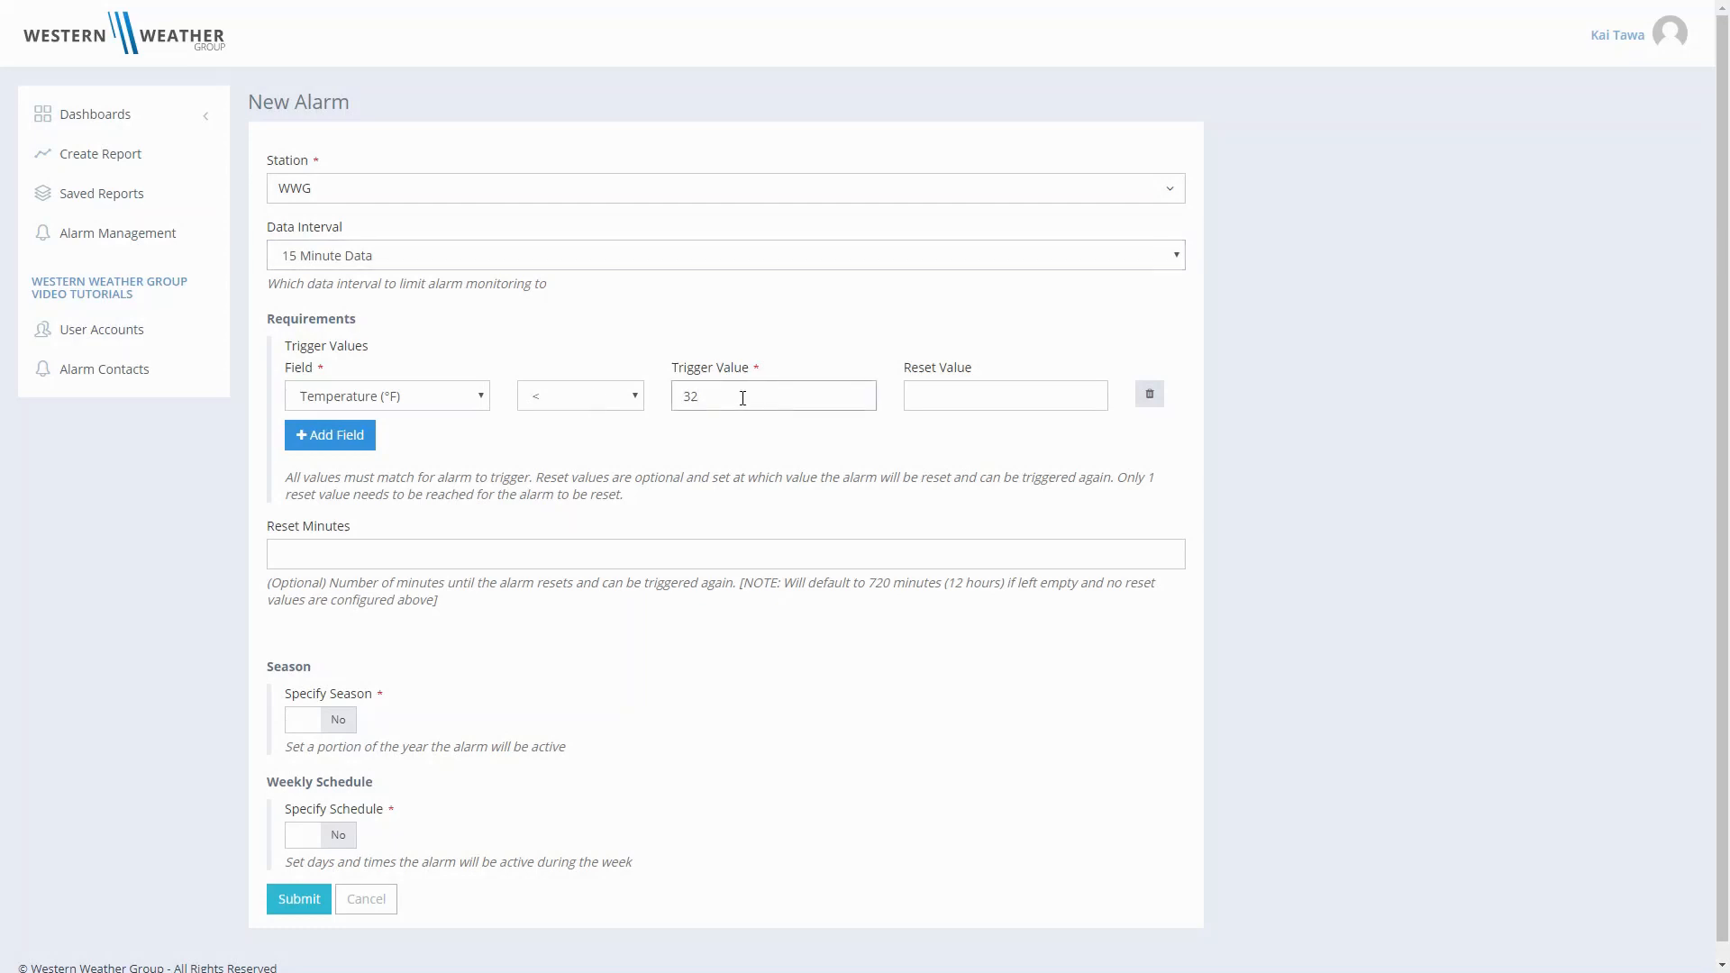
pyautogui.write('32')
pyautogui.press('BackSpace')
pyautogui.write('4')
pyautogui.click(793, 439)
pyautogui.click(940, 401)
pyautogui.write('40')
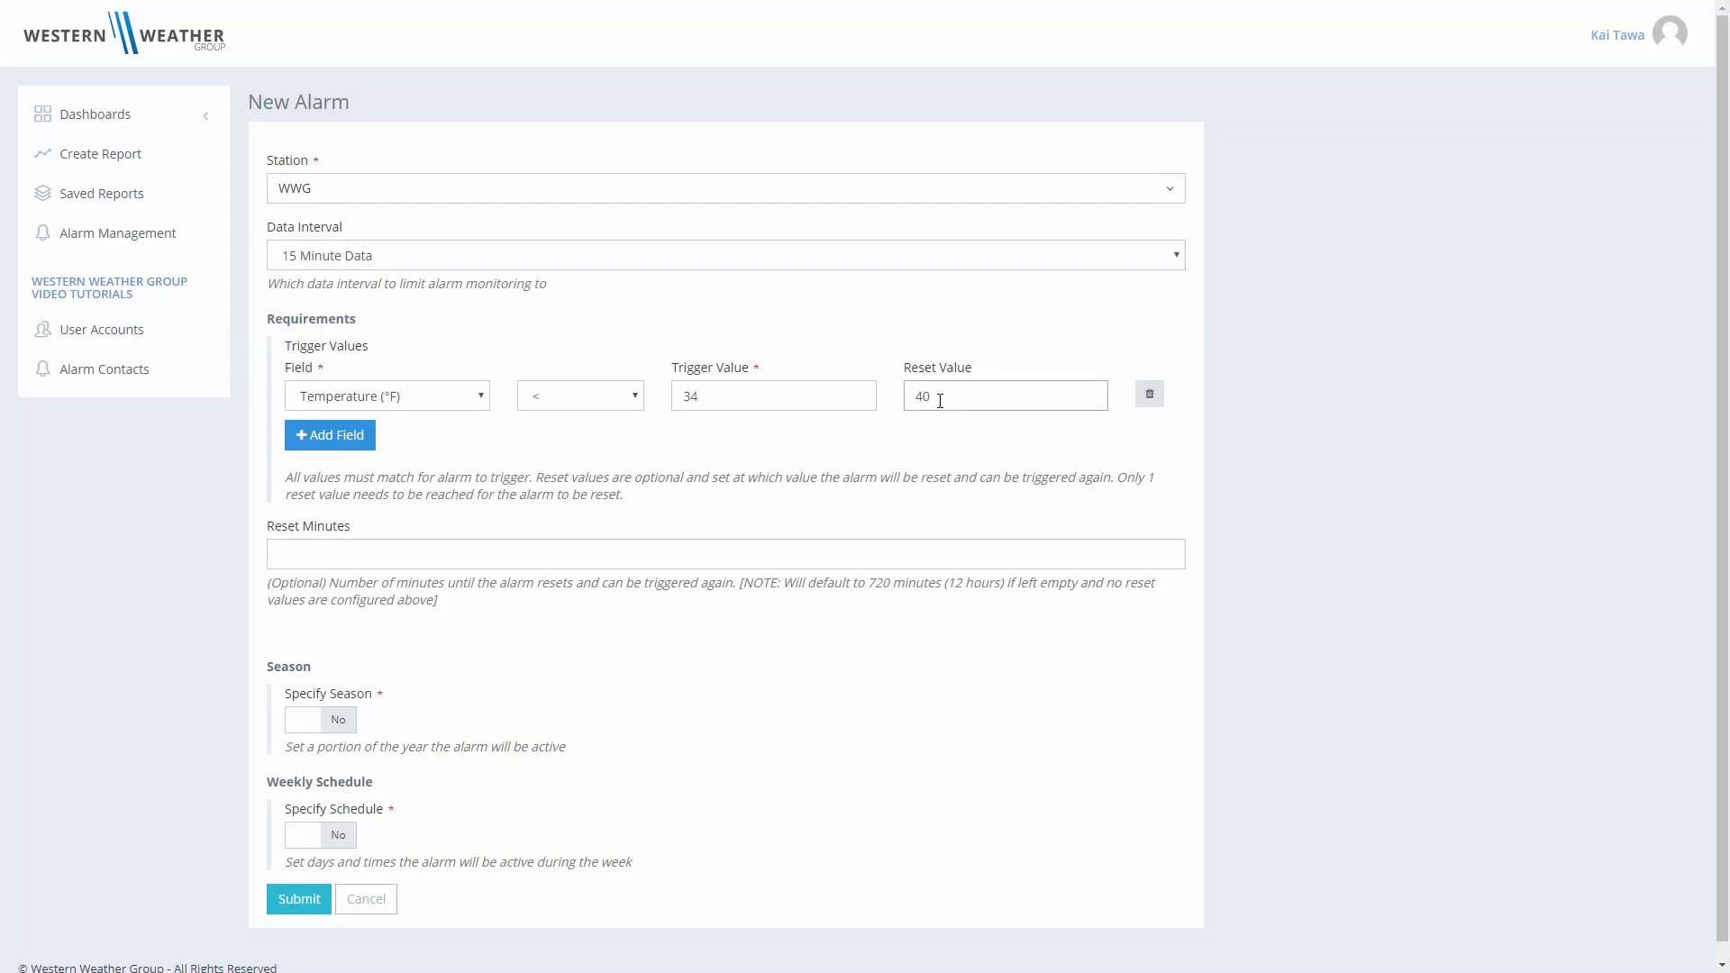
pyautogui.click(944, 453)
pyautogui.click(941, 401)
pyautogui.doubleClick(941, 401)
pyautogui.press('BackSpace')
# - Enable a season for the alarm and set its end to April 30
pyautogui.scroll(-1, 688, 736)
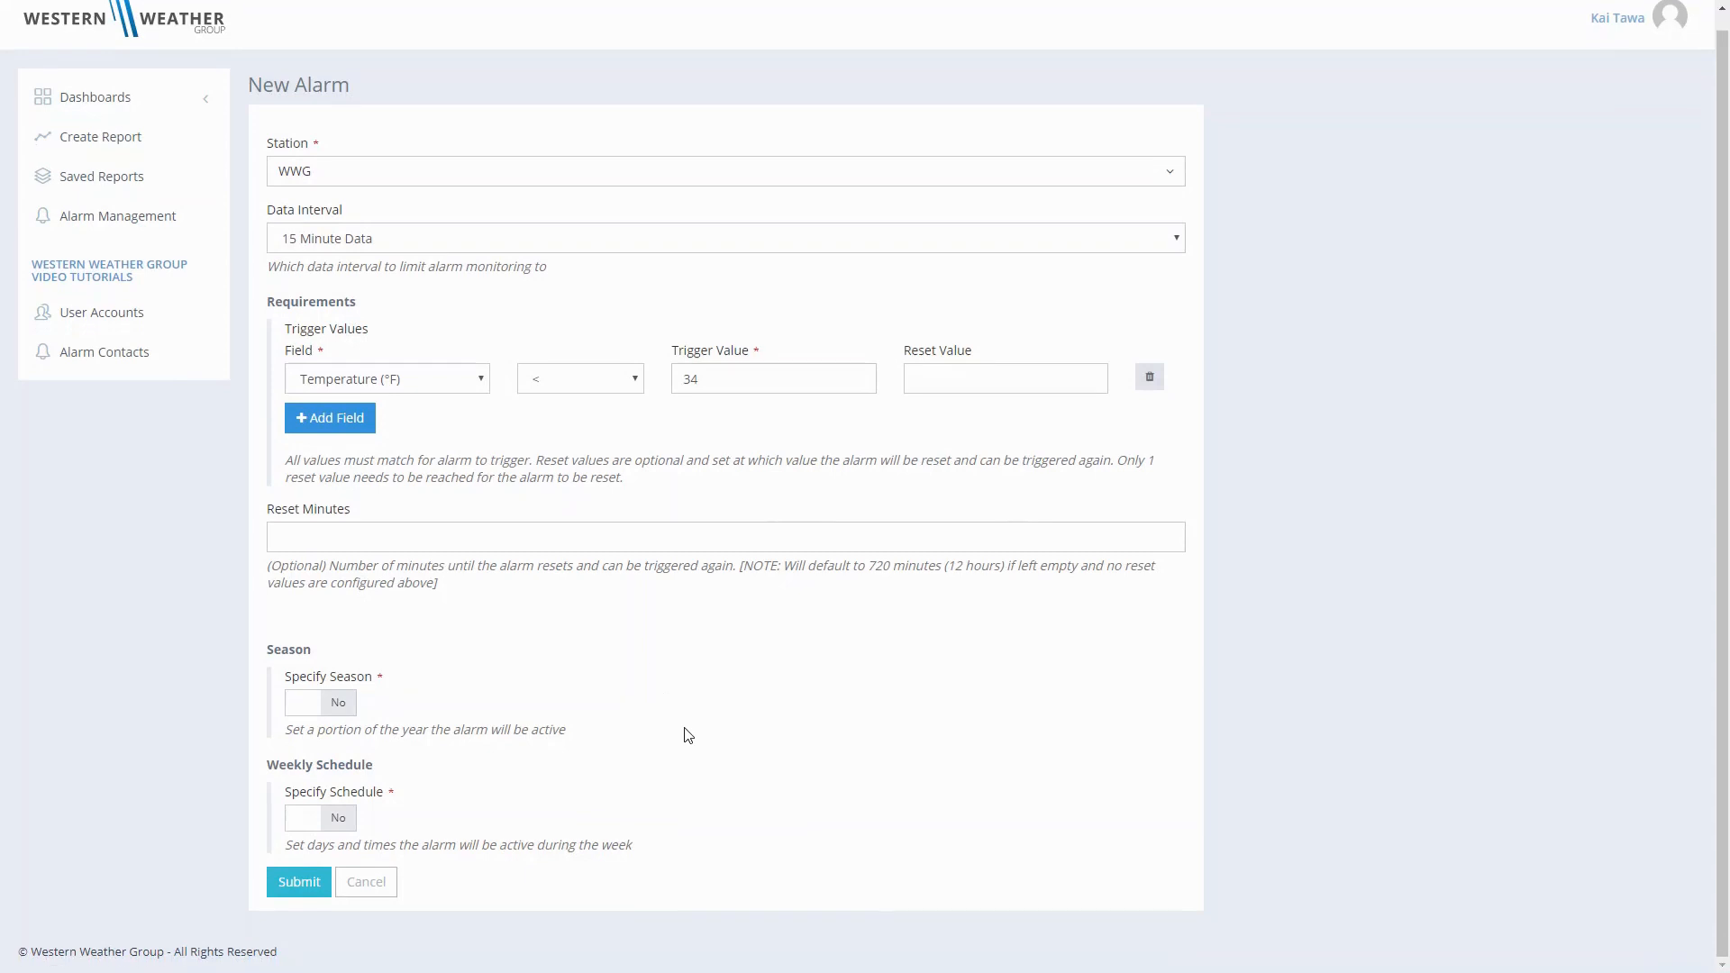
pyautogui.click(317, 705)
pyautogui.scroll(-1, 720, 772)
pyautogui.scroll(-3, 720, 772)
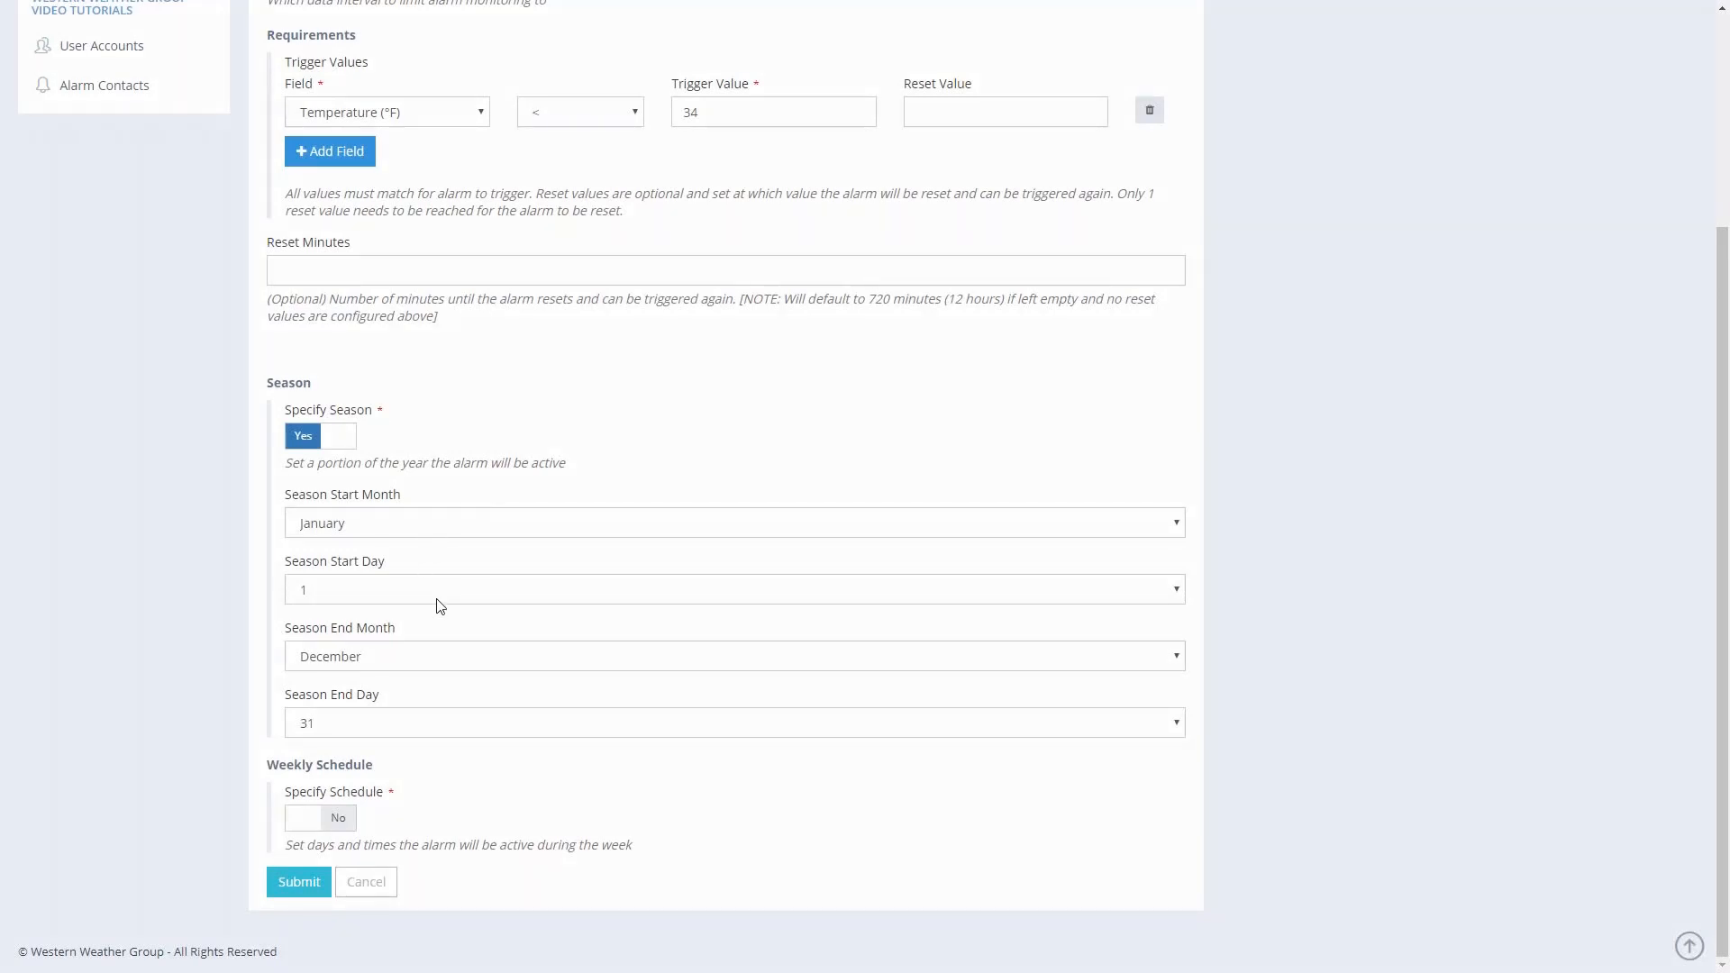
pyautogui.click(467, 664)
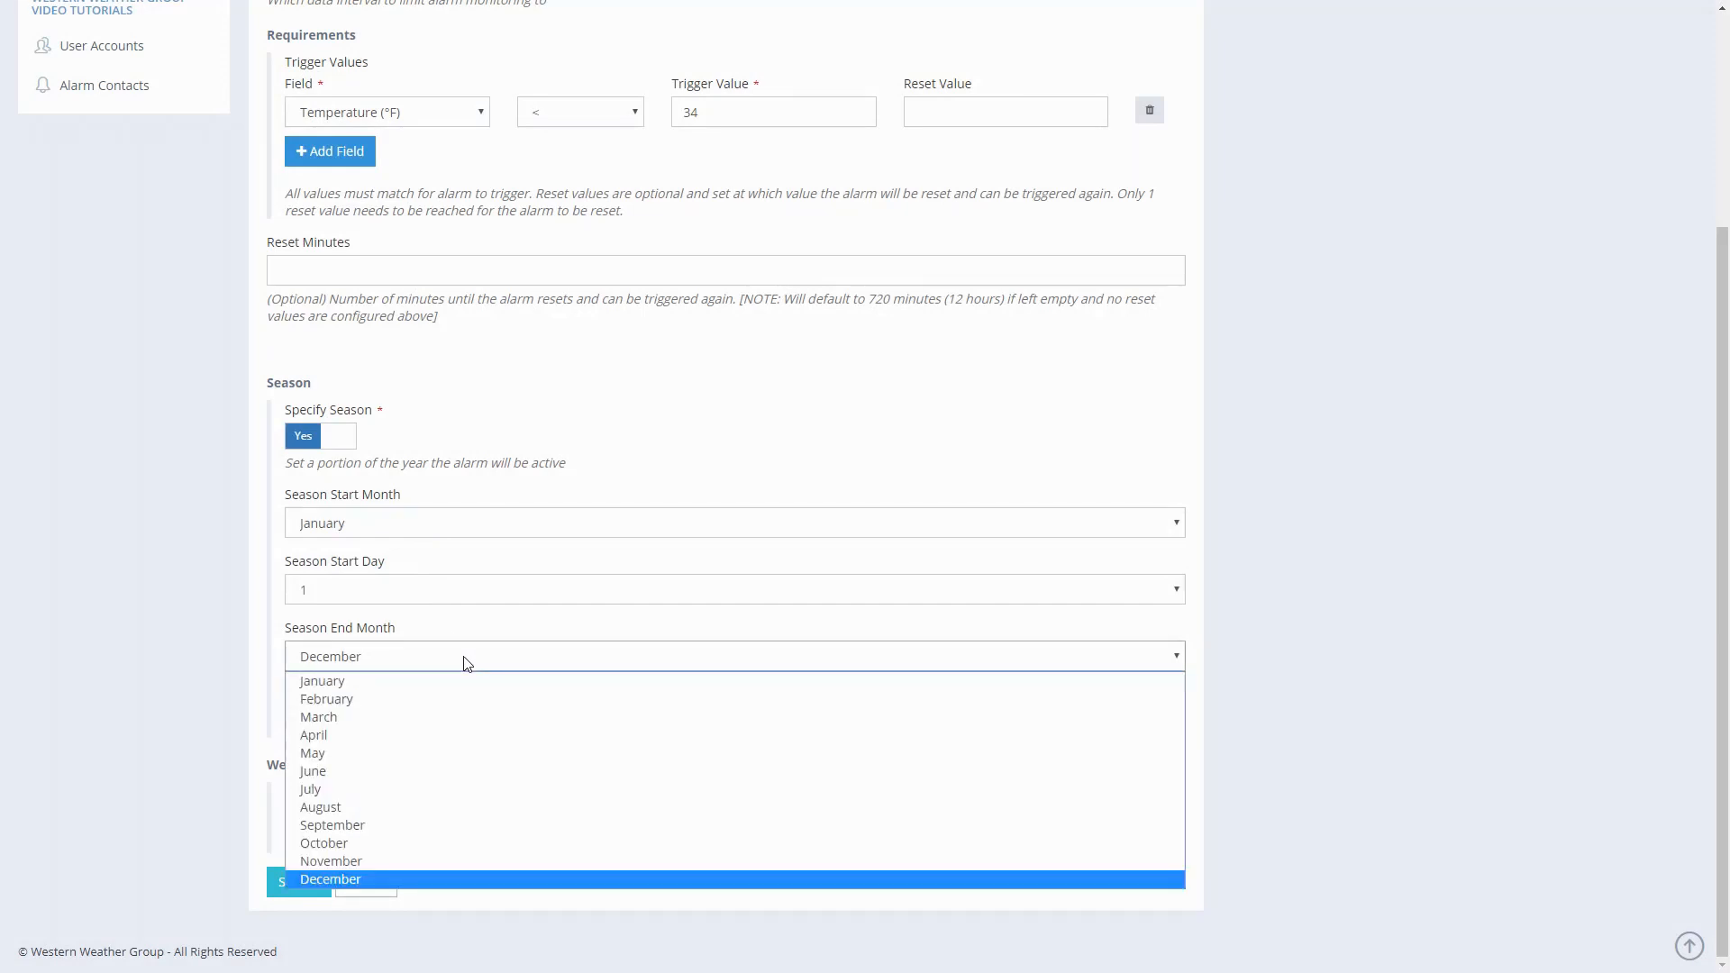
pyautogui.click(462, 731)
pyautogui.click(463, 725)
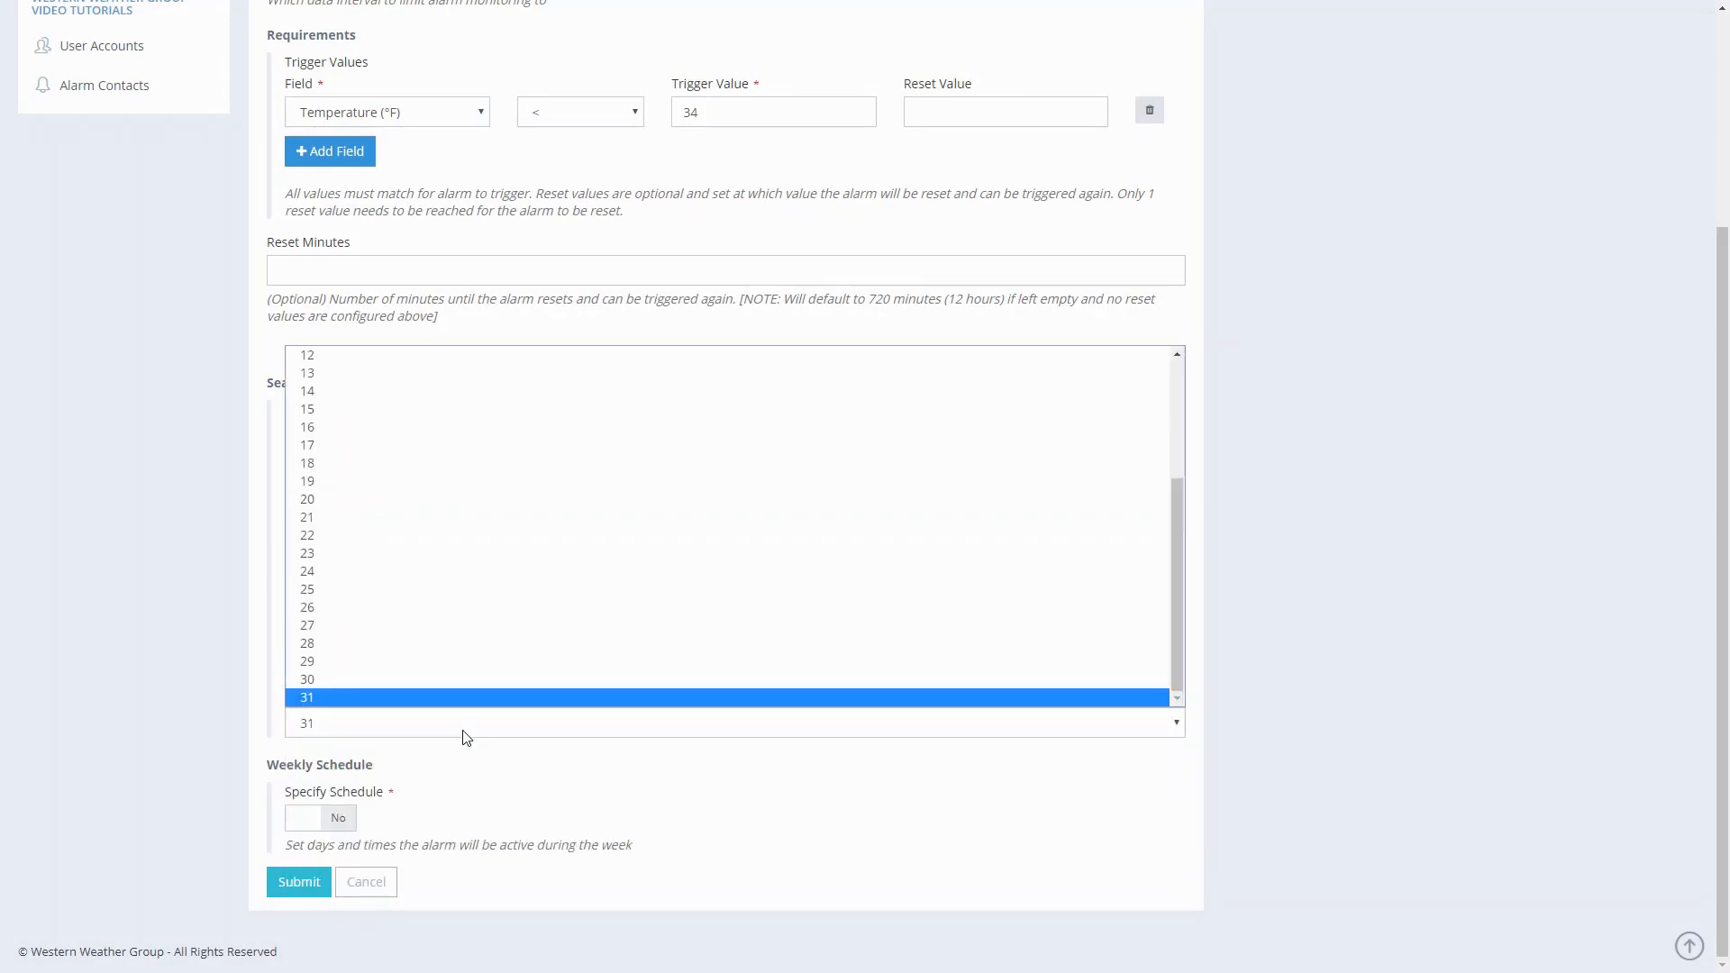
pyautogui.click(467, 685)
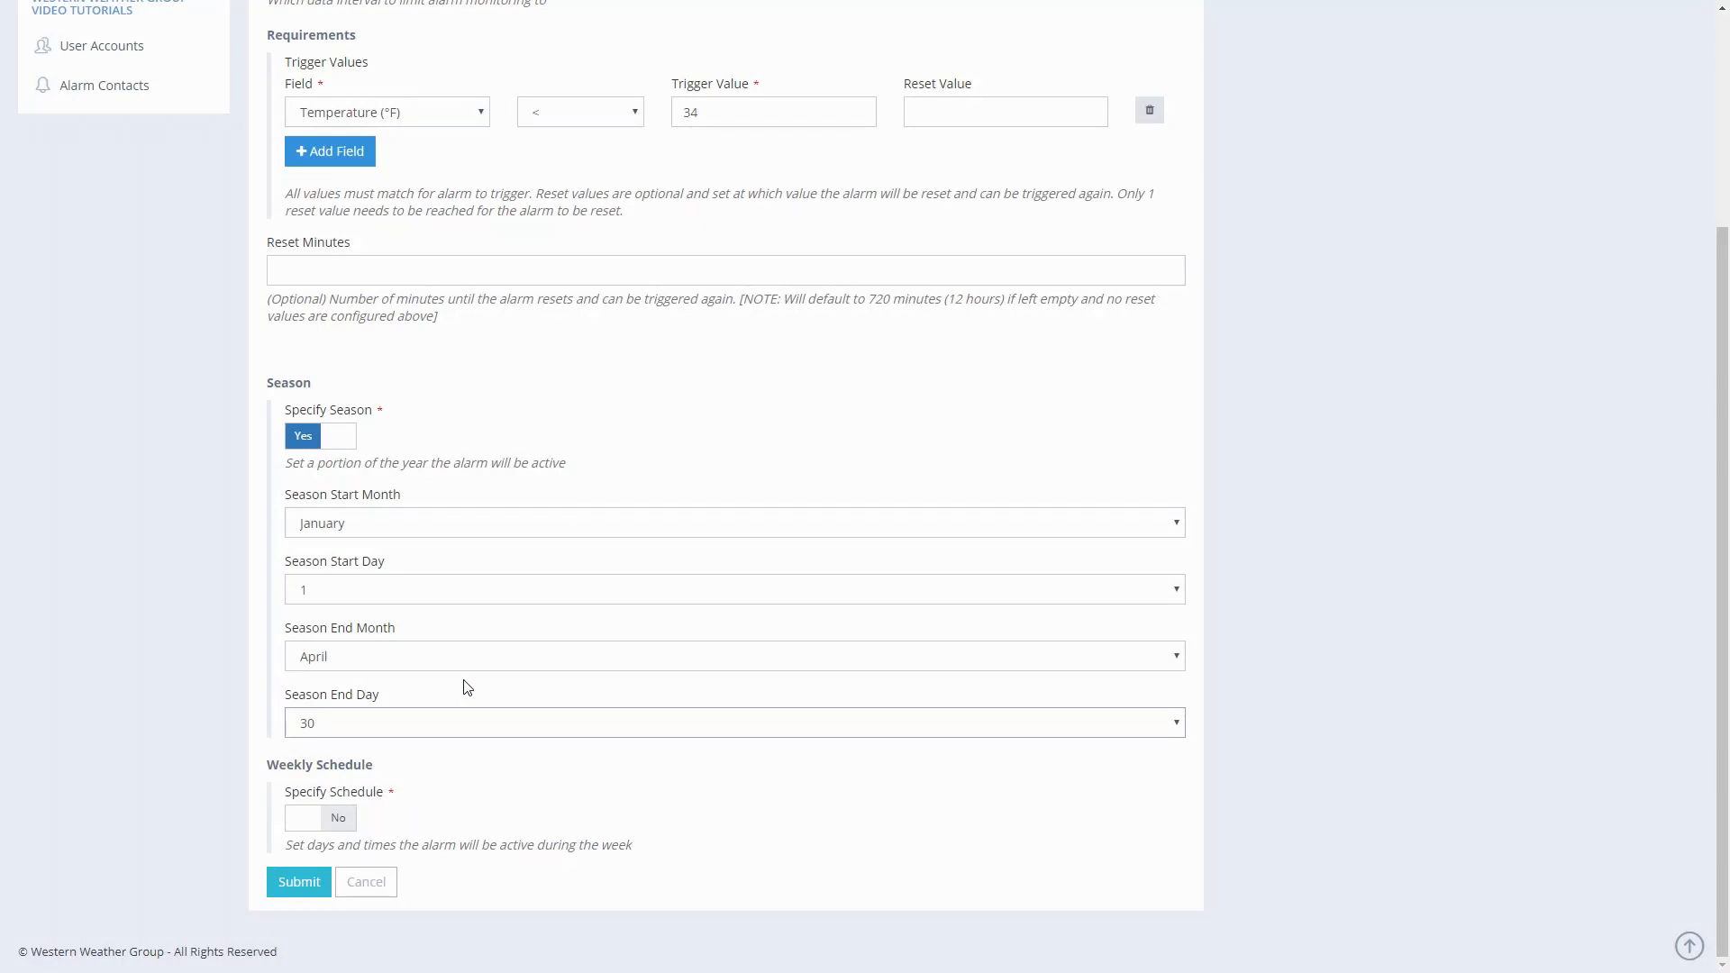
pyautogui.click(344, 821)
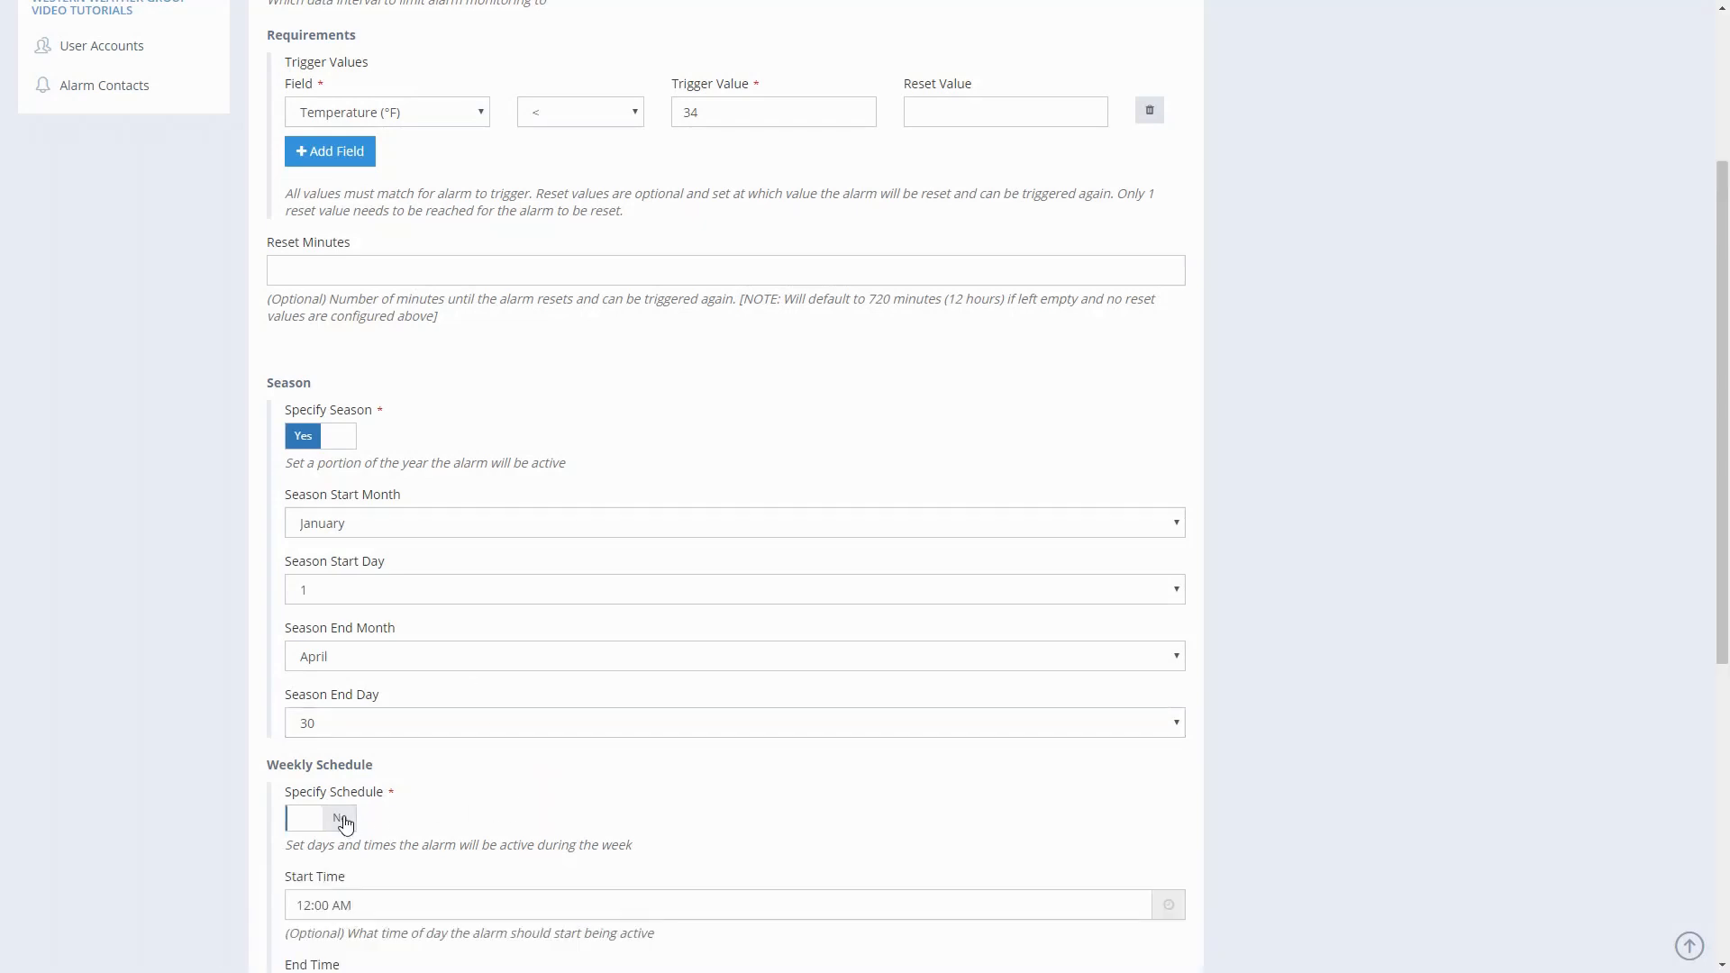
pyautogui.scroll(-6, 345, 823)
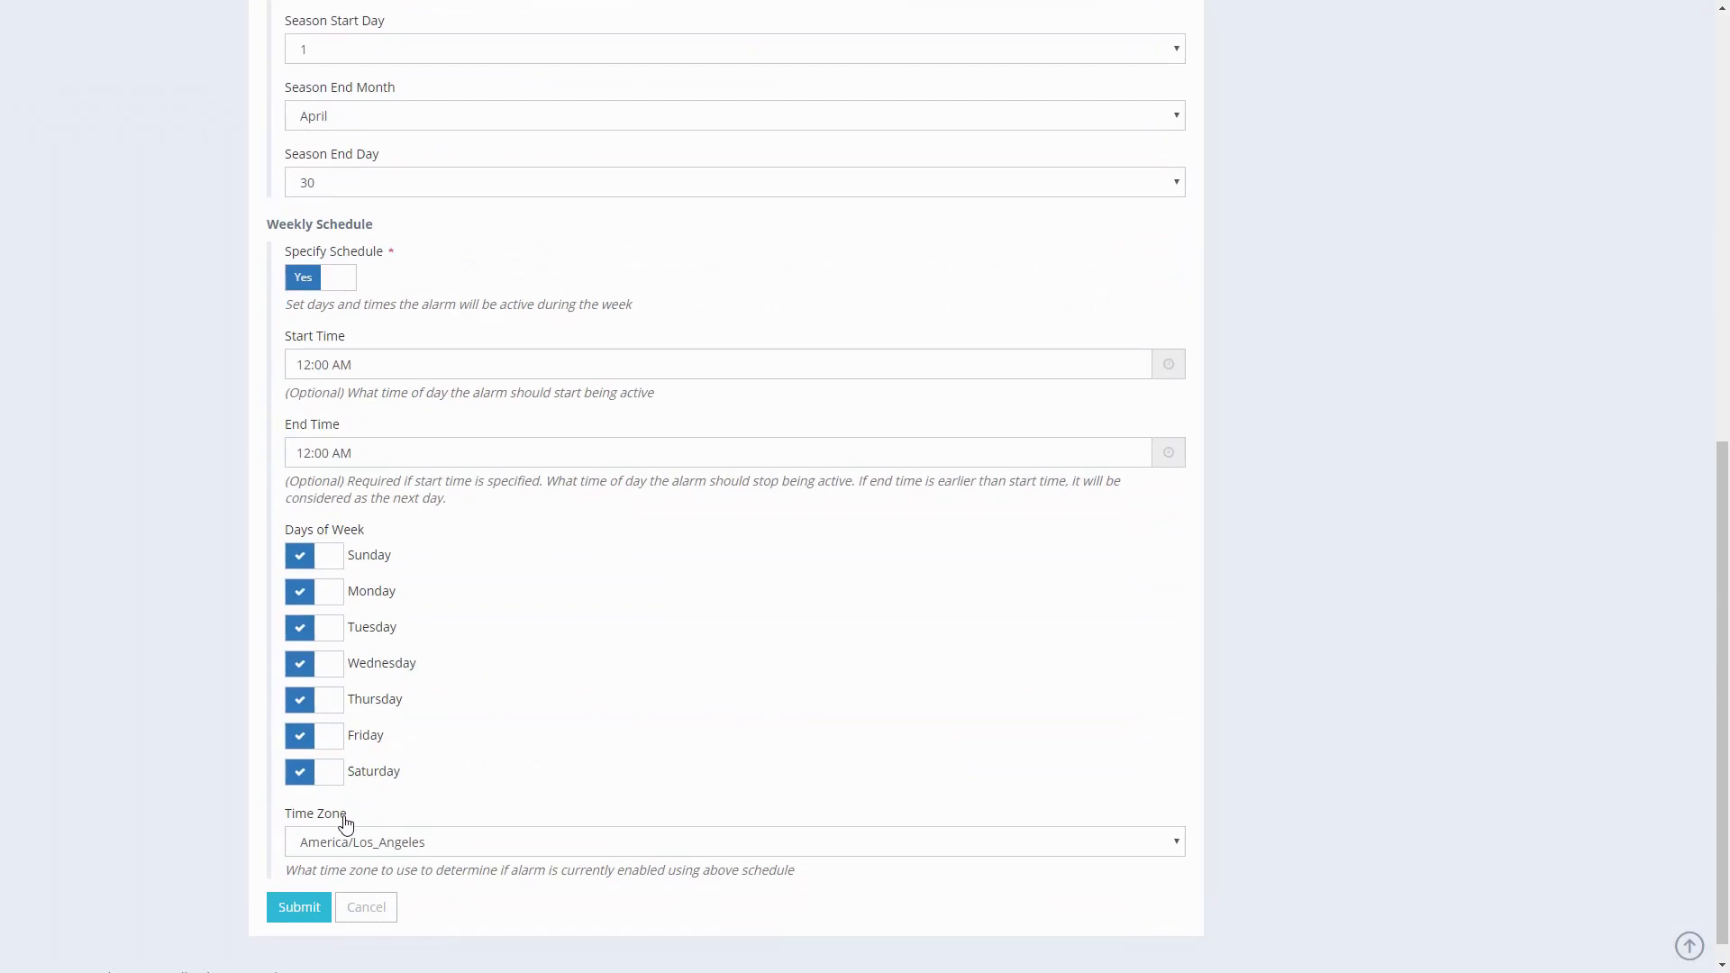
pyautogui.click(327, 283)
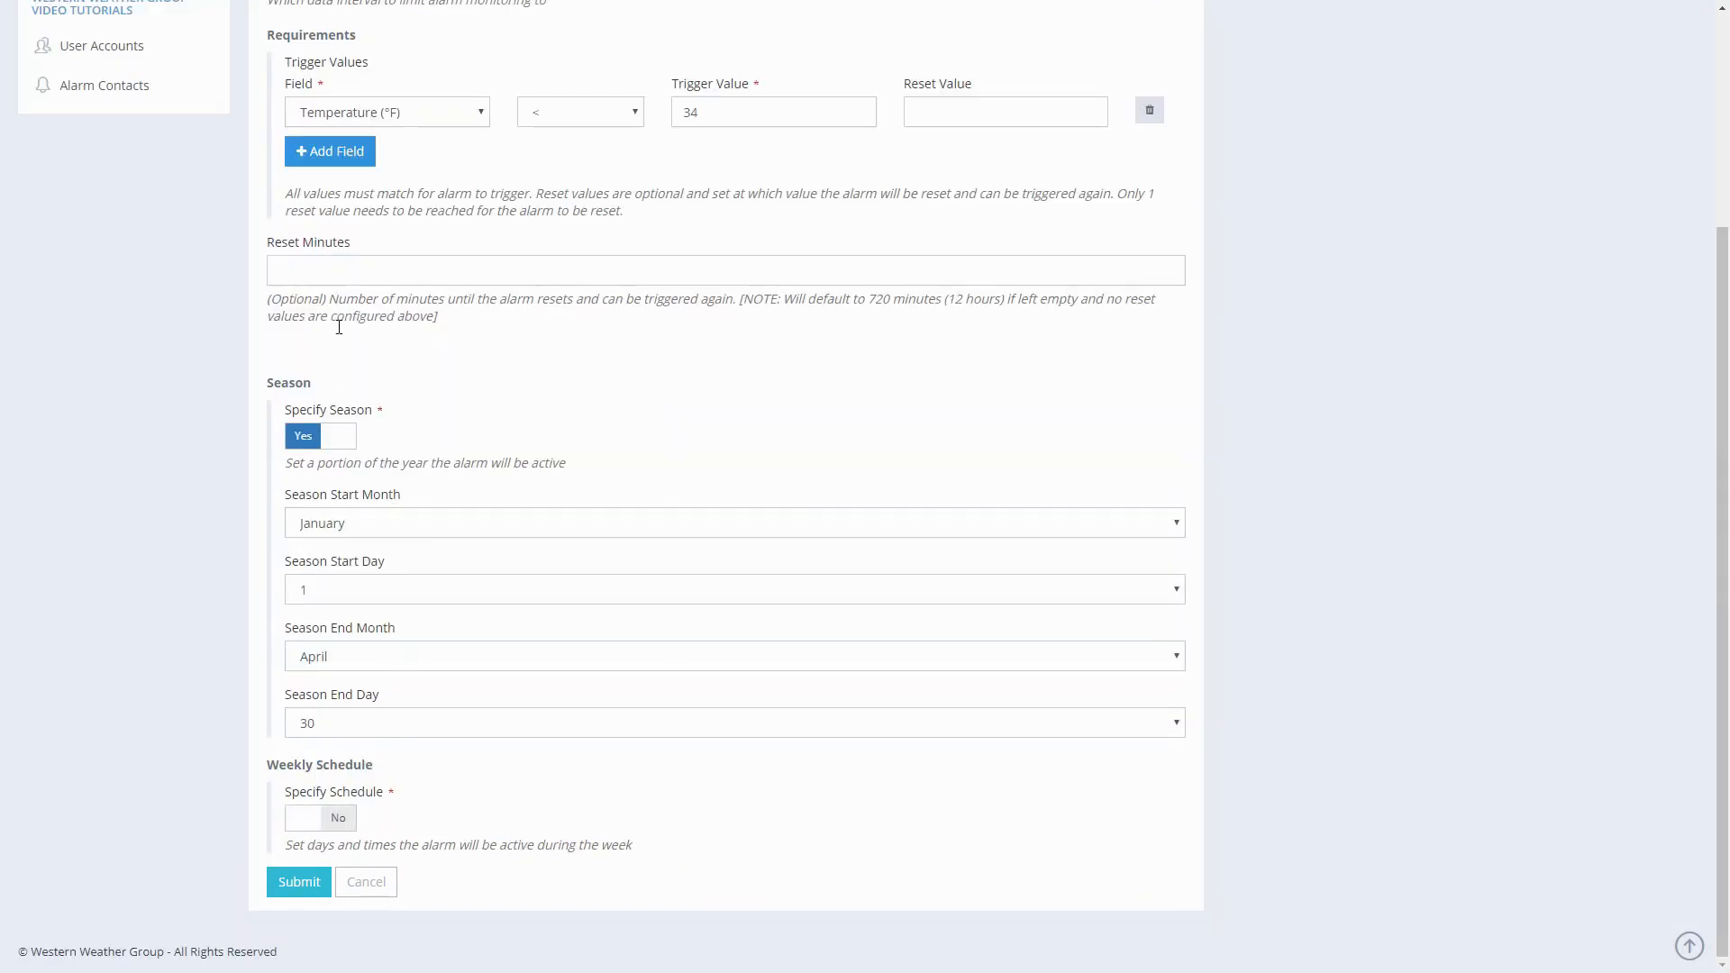
# - Submit the new alarm and open the Alarm Contacts page
pyautogui.click(305, 888)
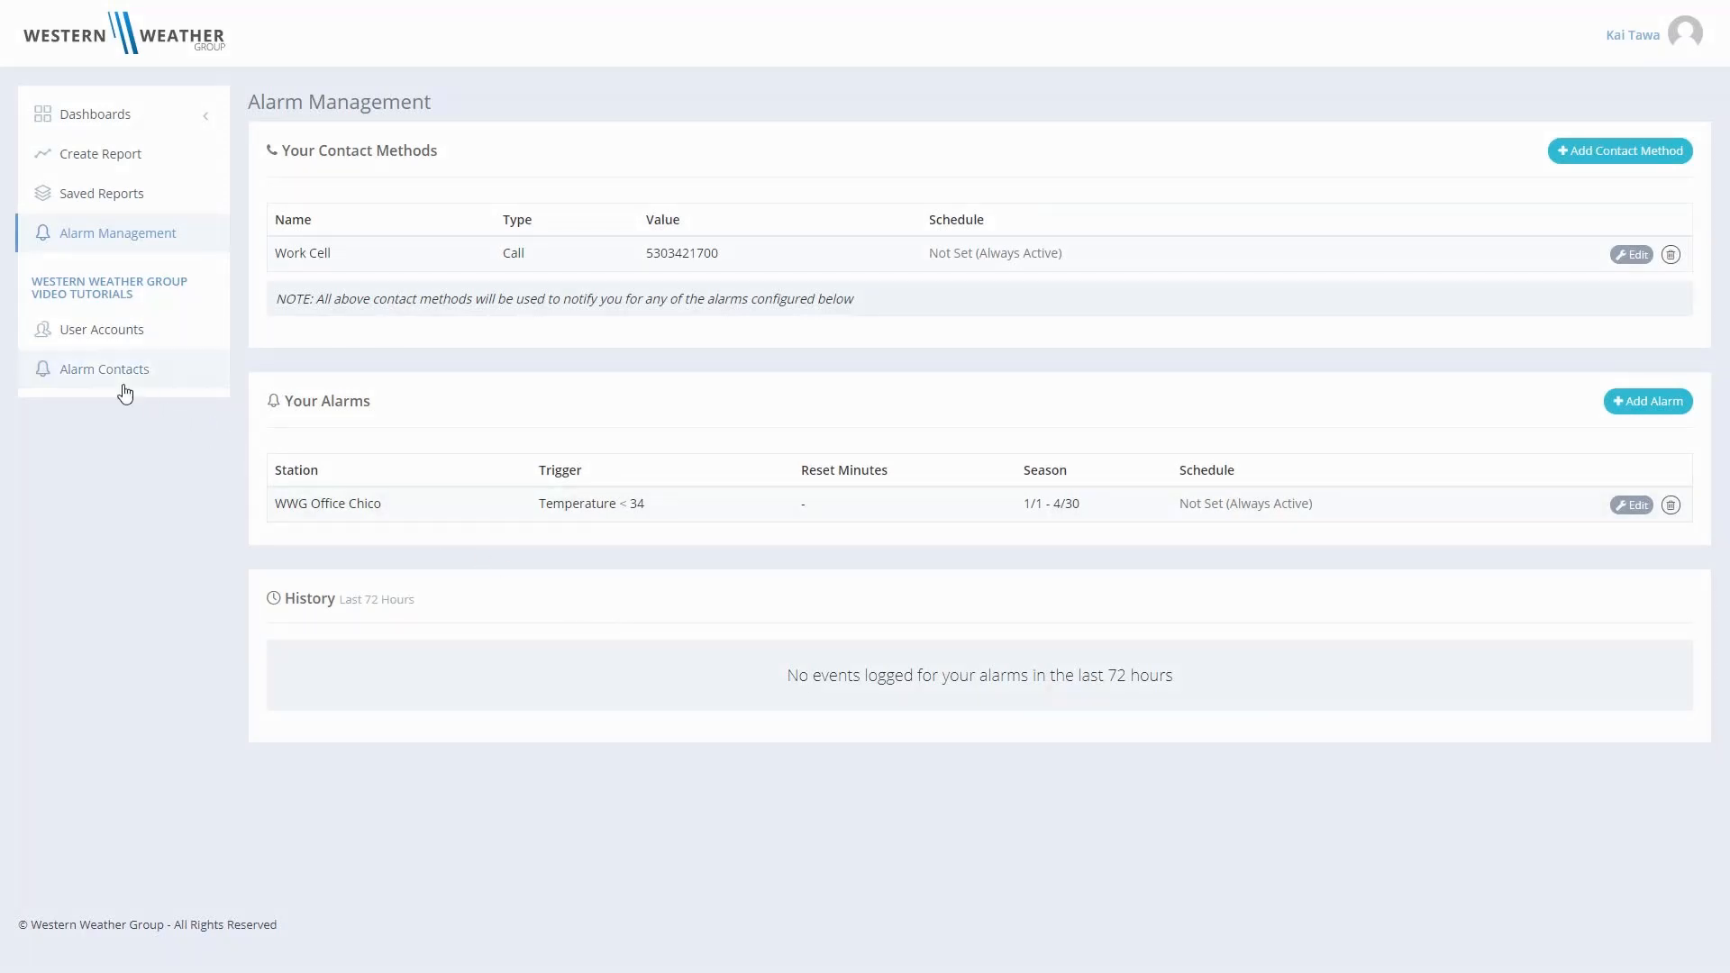
pyautogui.click(99, 373)
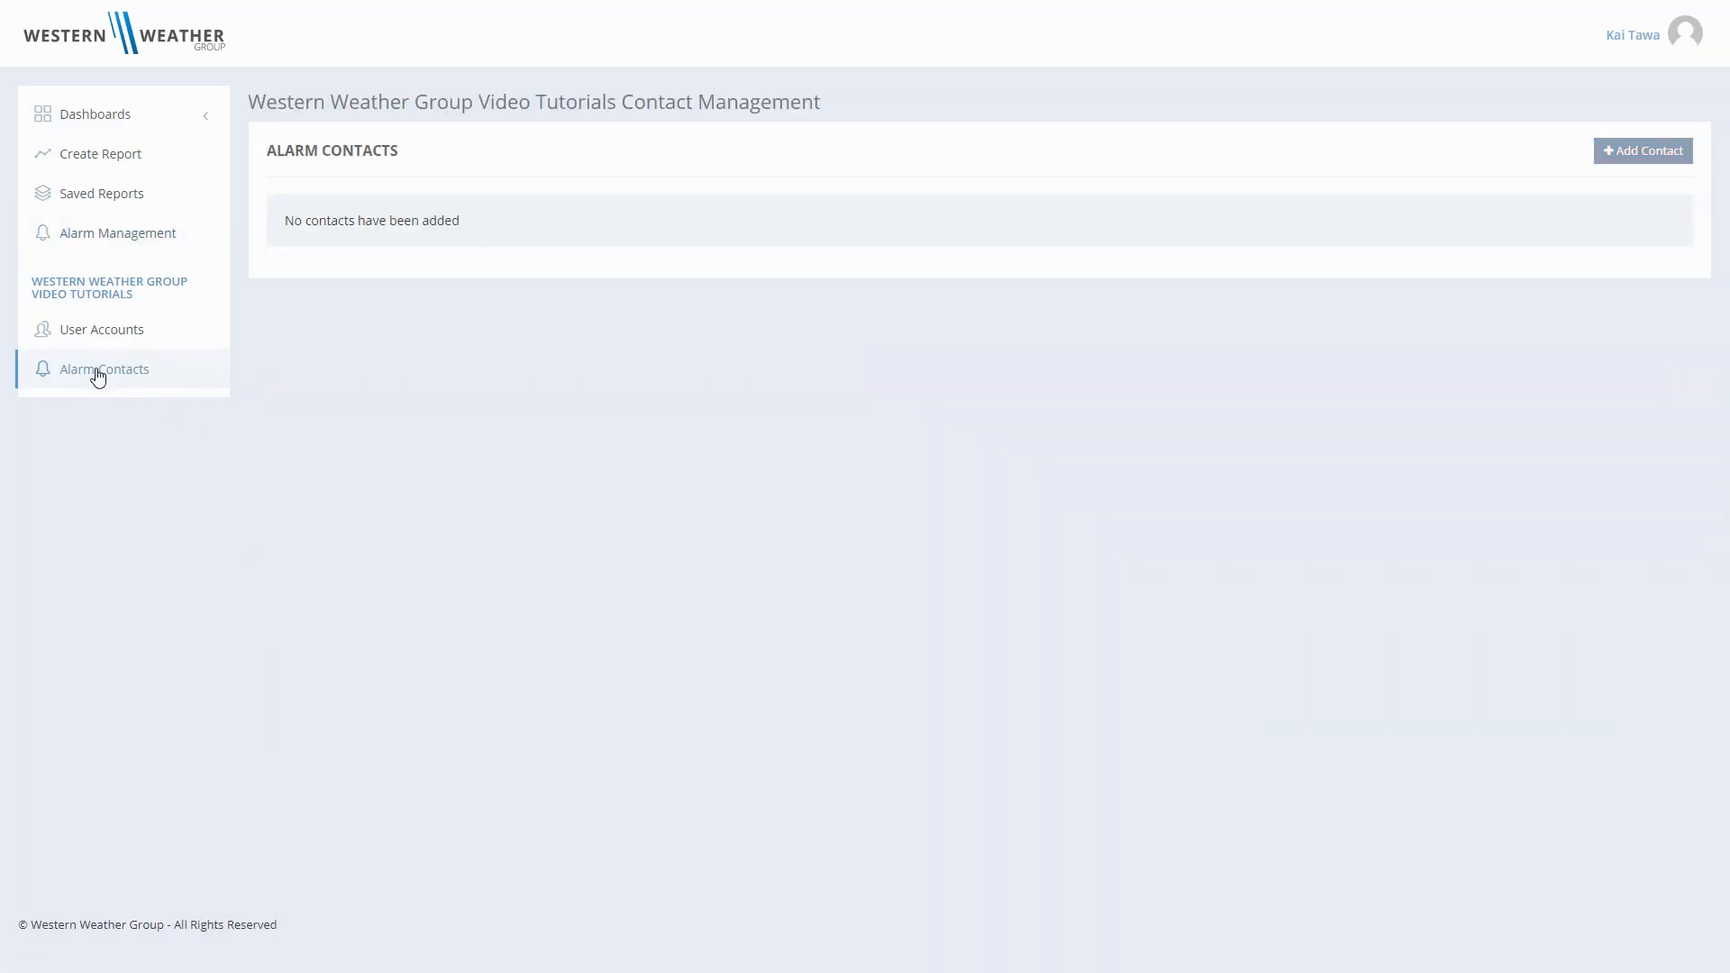